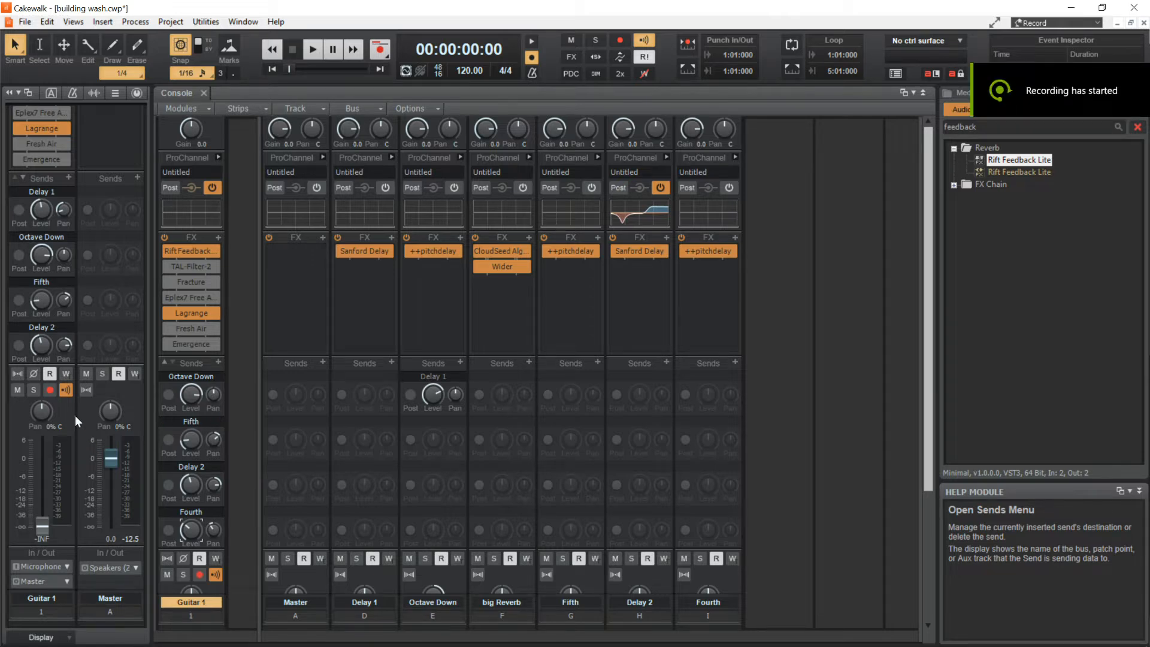
# Disable the Octave Down, Fifth, Delay 2 and Delay 1 sends on Guitar 1, and raise the track's volume to about -3.6 dB.
pyautogui.click(167, 376)
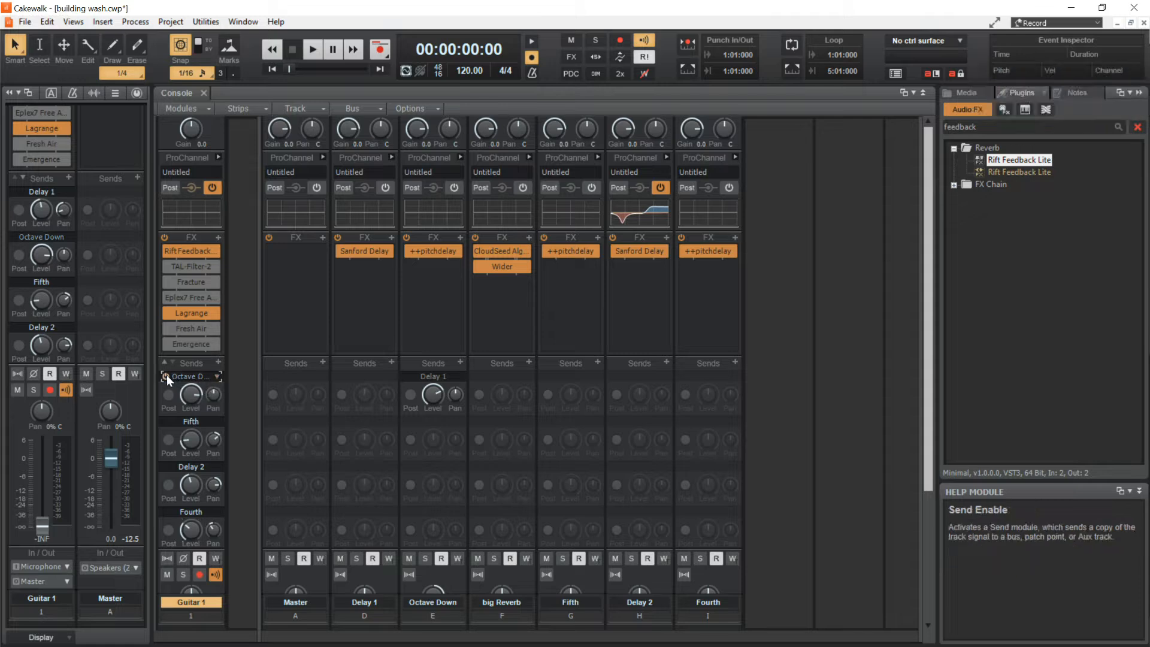
pyautogui.click(163, 421)
pyautogui.click(164, 467)
pyautogui.click(164, 363)
pyautogui.click(166, 376)
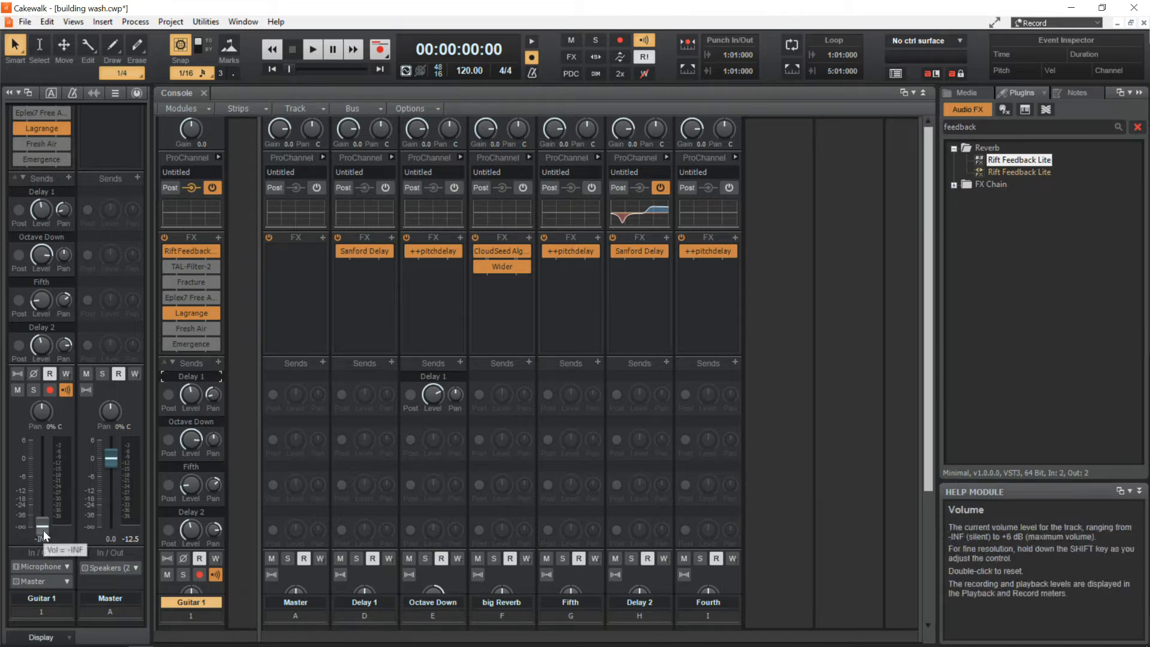
pyautogui.moveTo(43, 531); pyautogui.dragTo(43, 466)
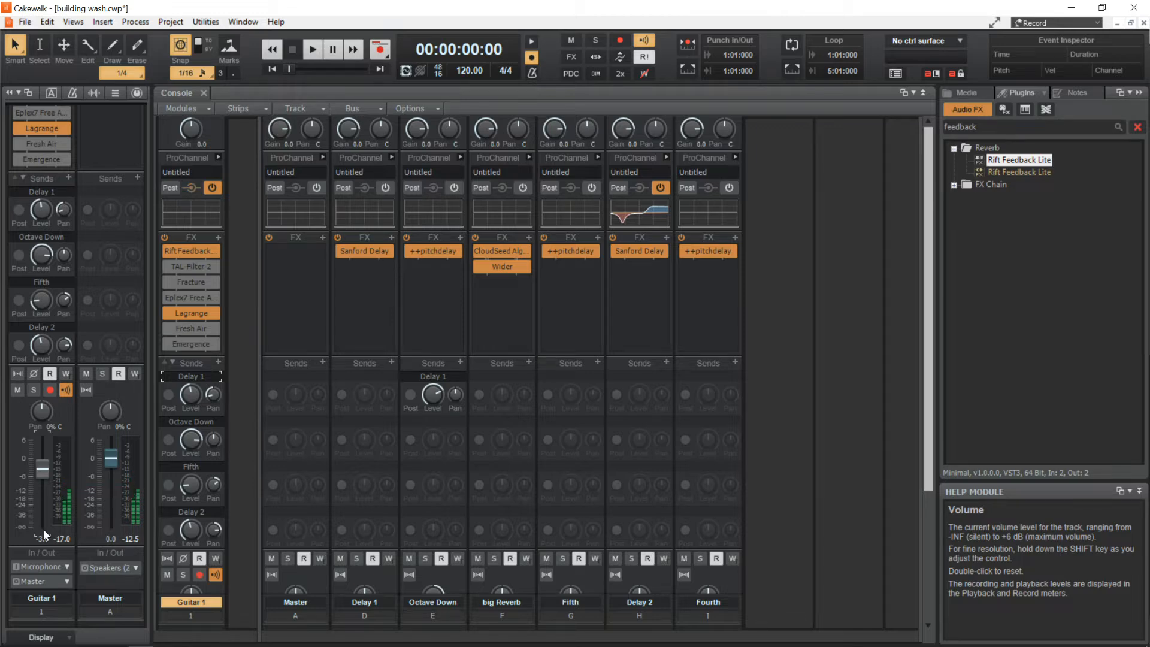
# Inspect the Lagrange plug-in on Guitar 1 and lower the Feedback amount in its Rift Feedback Lite plug-in.
pyautogui.click(186, 251)
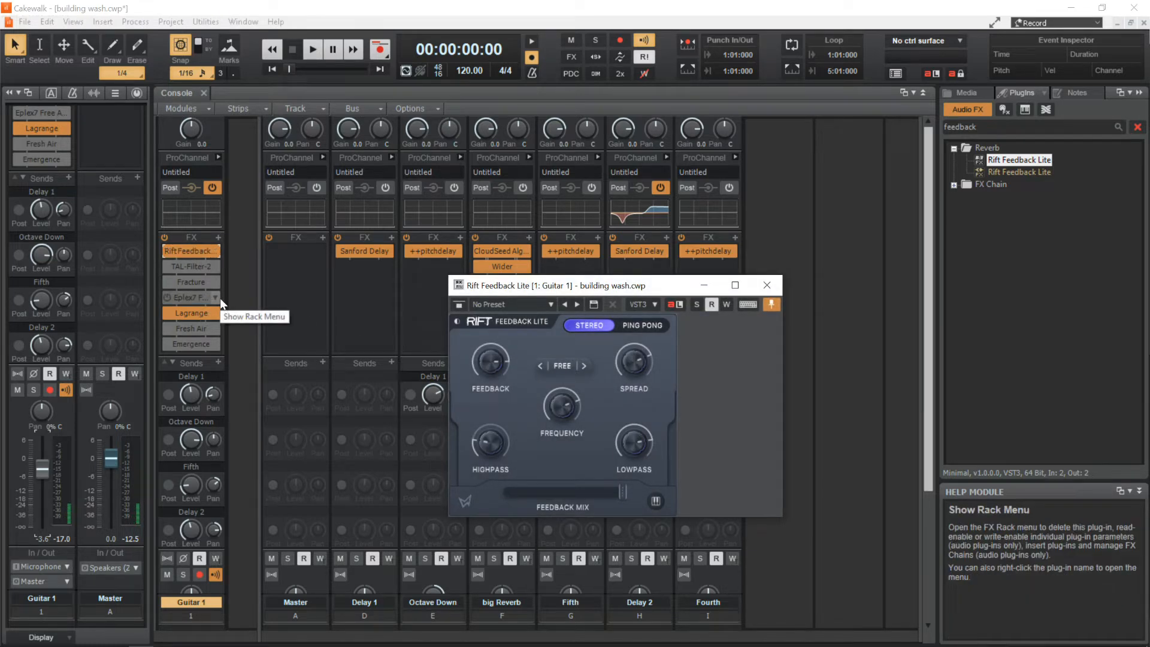
pyautogui.click(194, 312)
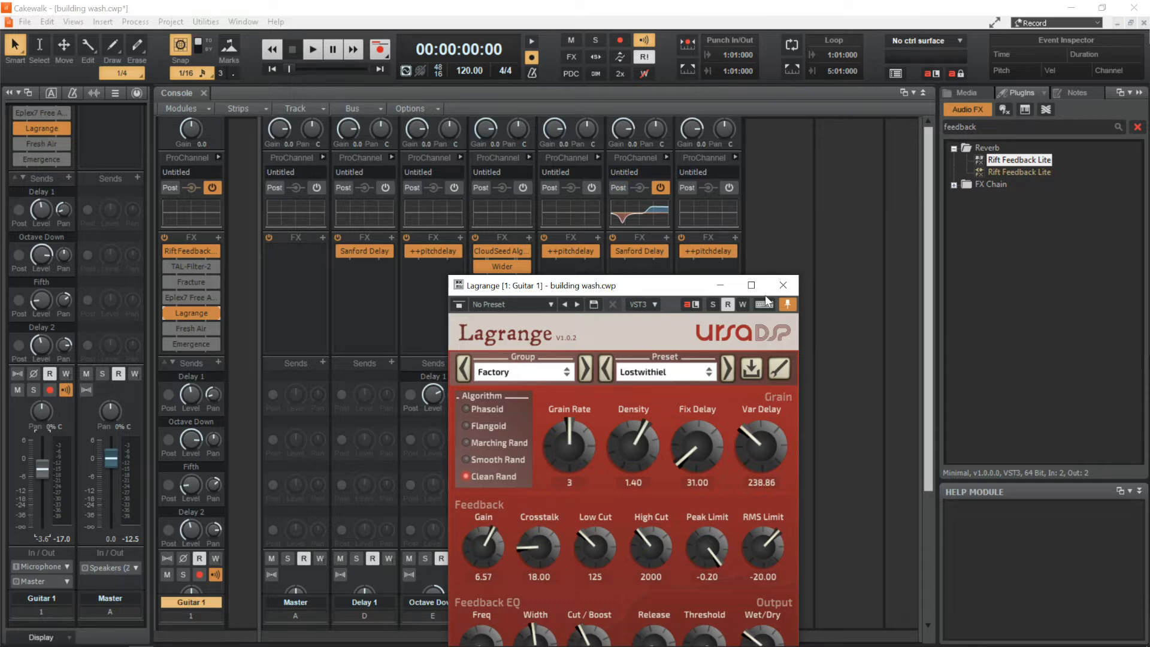
pyautogui.click(783, 286)
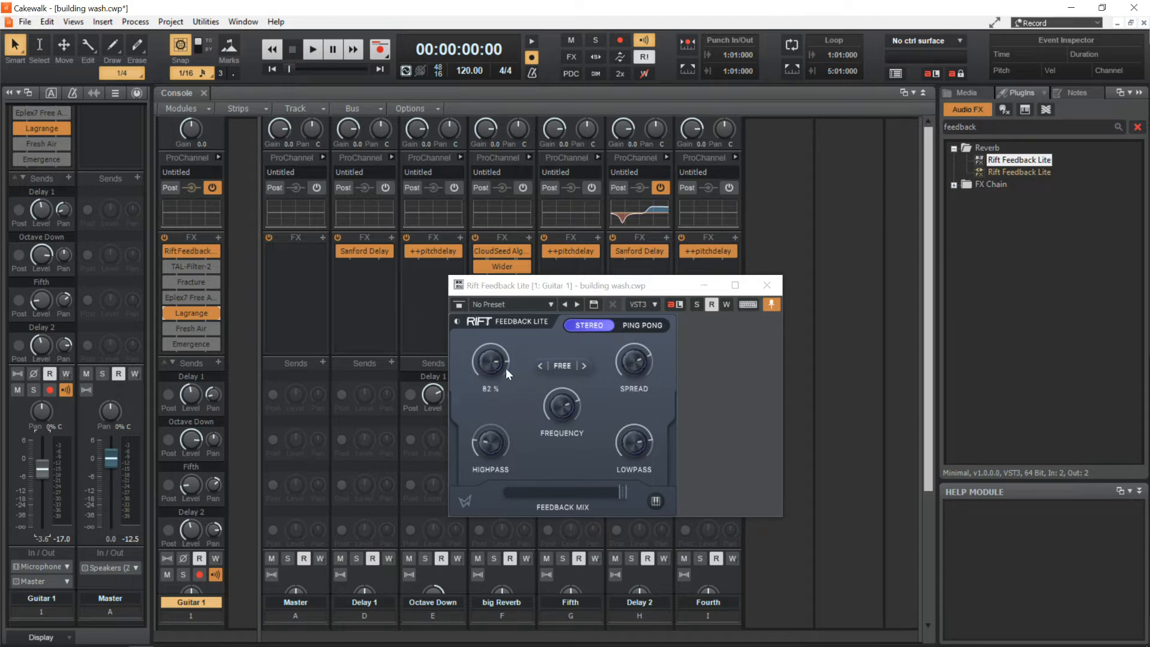
pyautogui.moveTo(498, 365); pyautogui.dragTo(484, 421)
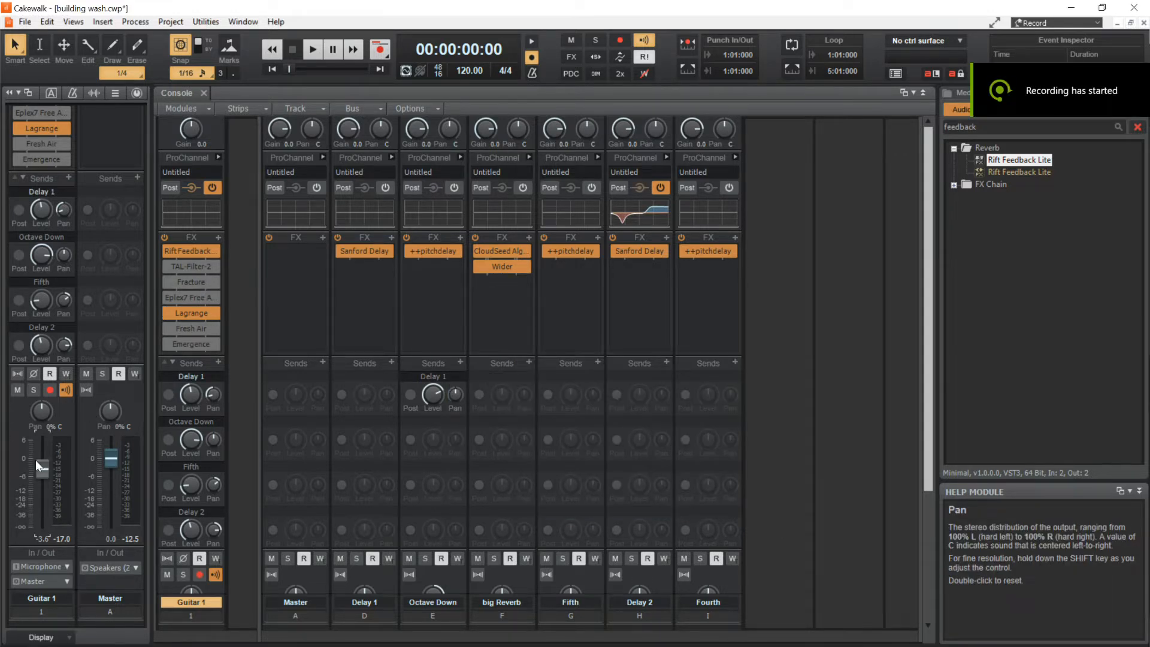
# Lower Guitar 1's volume to -INF and toggle its Delay 1 send to post-fader and back to pre-fader.
pyautogui.moveTo(47, 467); pyautogui.dragTo(43, 524)
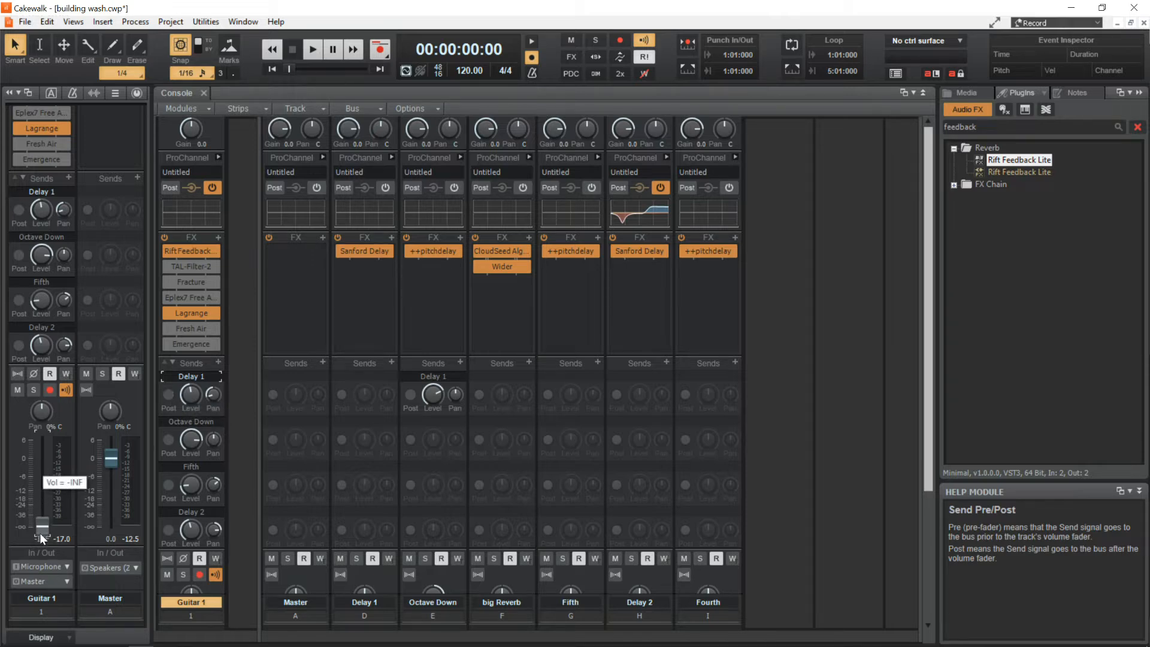
pyautogui.click(169, 394)
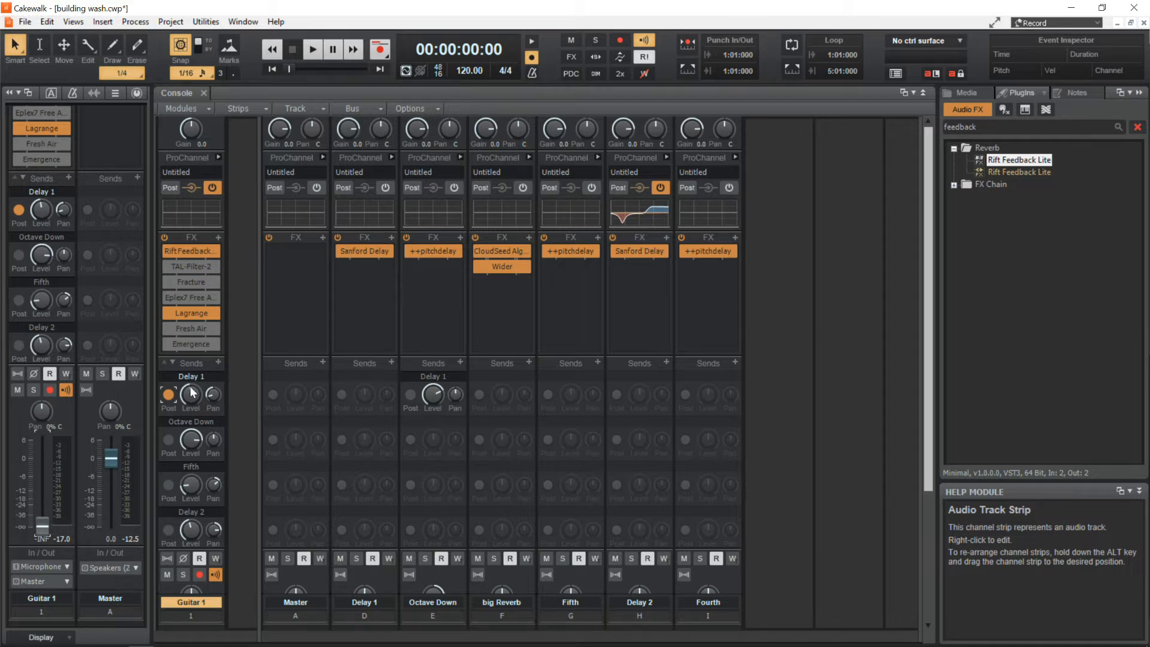
pyautogui.click(169, 394)
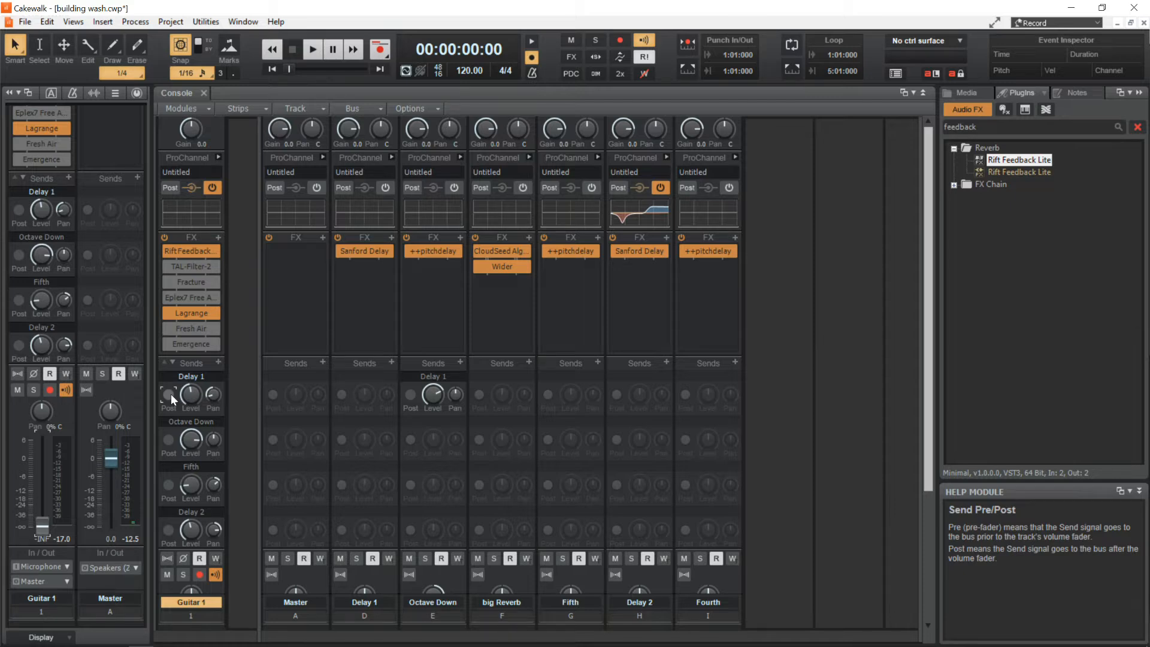
# Inspect the Sanford Delay settings on the Delay 1 bus and enable Guitar 1's Octave Down send.
pyautogui.doubleClick(365, 257)
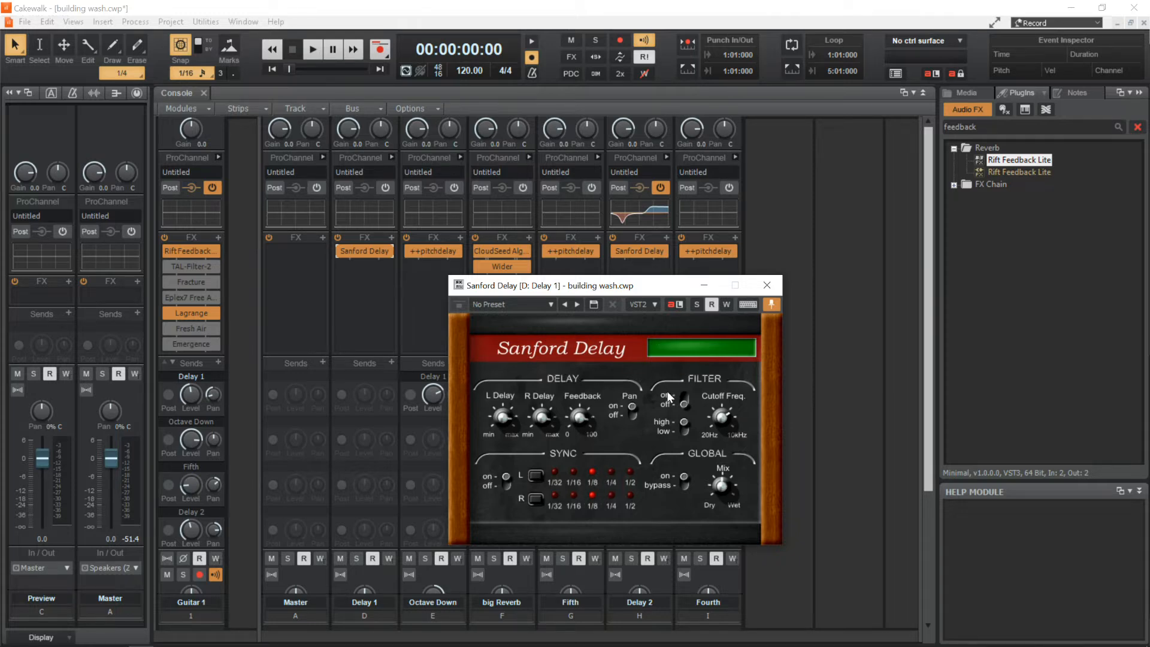
pyautogui.click(768, 286)
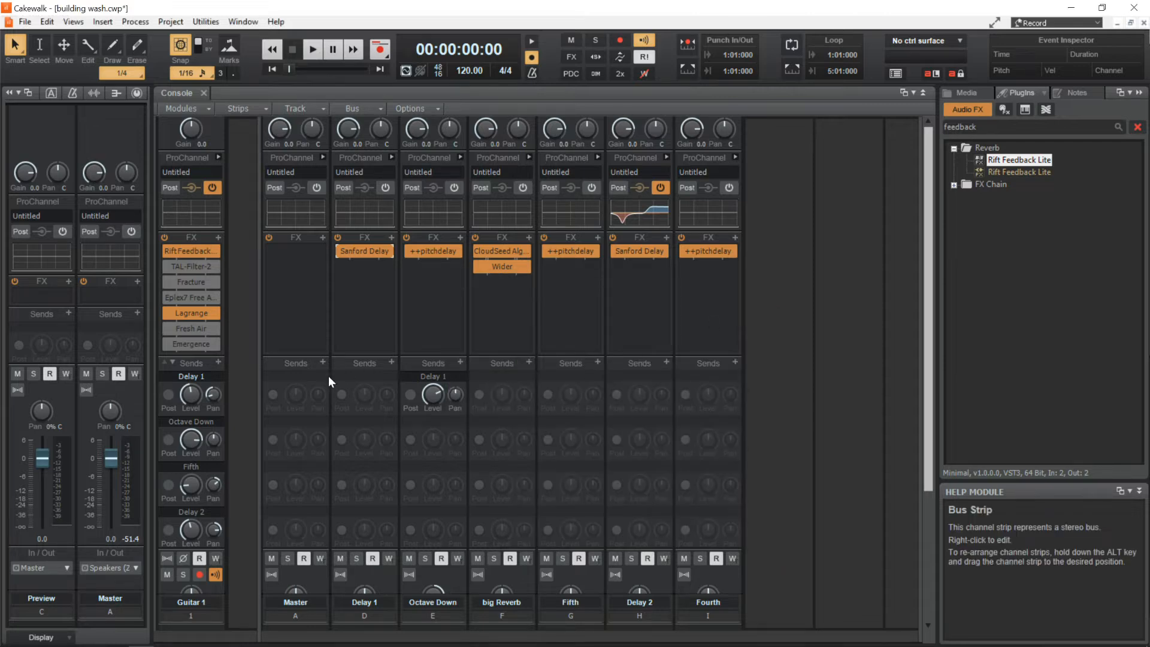
pyautogui.click(167, 419)
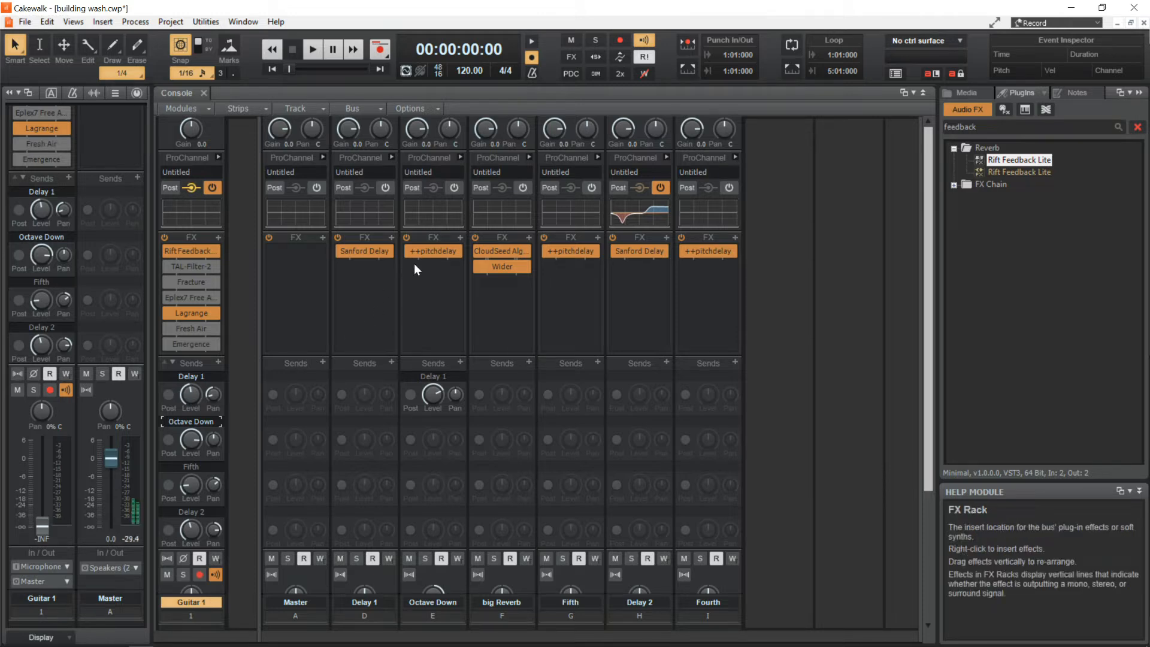
# Try the ++pitchdelay on the Octave Down bus at a 2:1 pitch ratio and in 12tet mode at 700 cents.
pyautogui.doubleClick(439, 252)
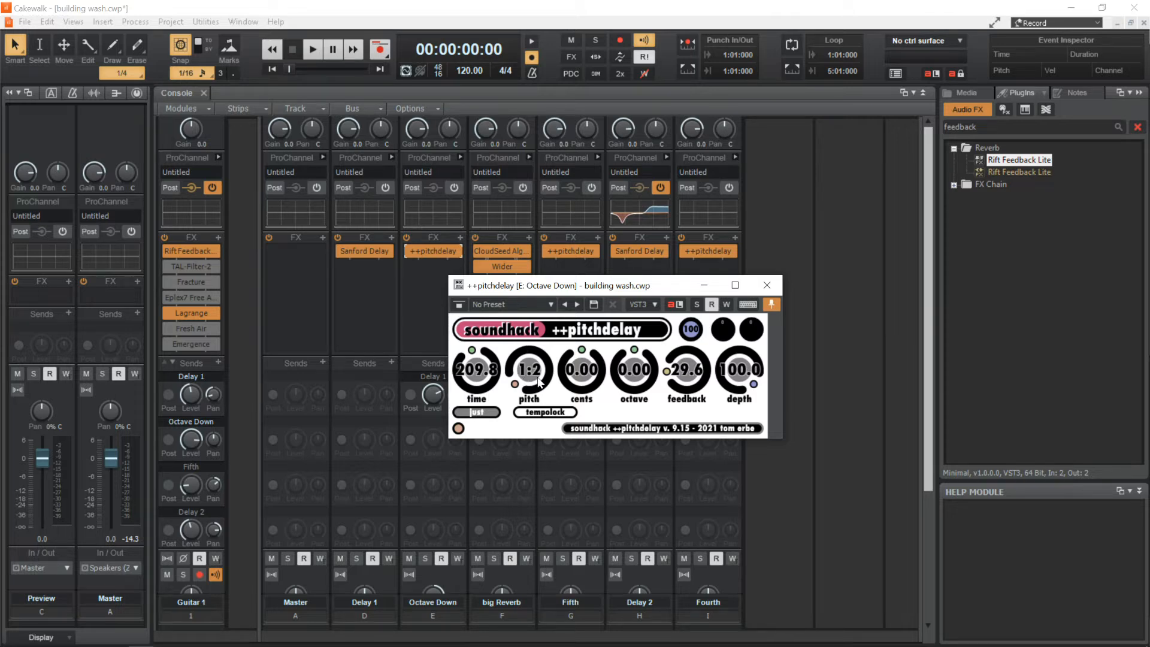
pyautogui.moveTo(539, 383); pyautogui.dragTo(562, 221)
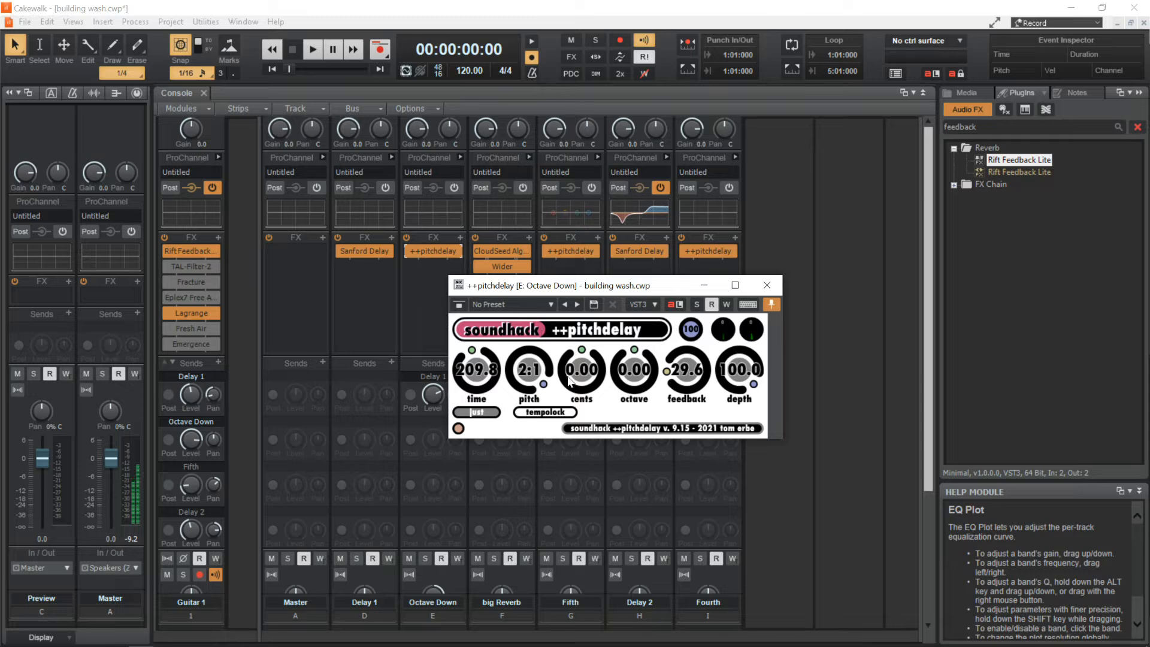
pyautogui.moveTo(532, 370); pyautogui.dragTo(519, 411)
pyautogui.click(487, 415)
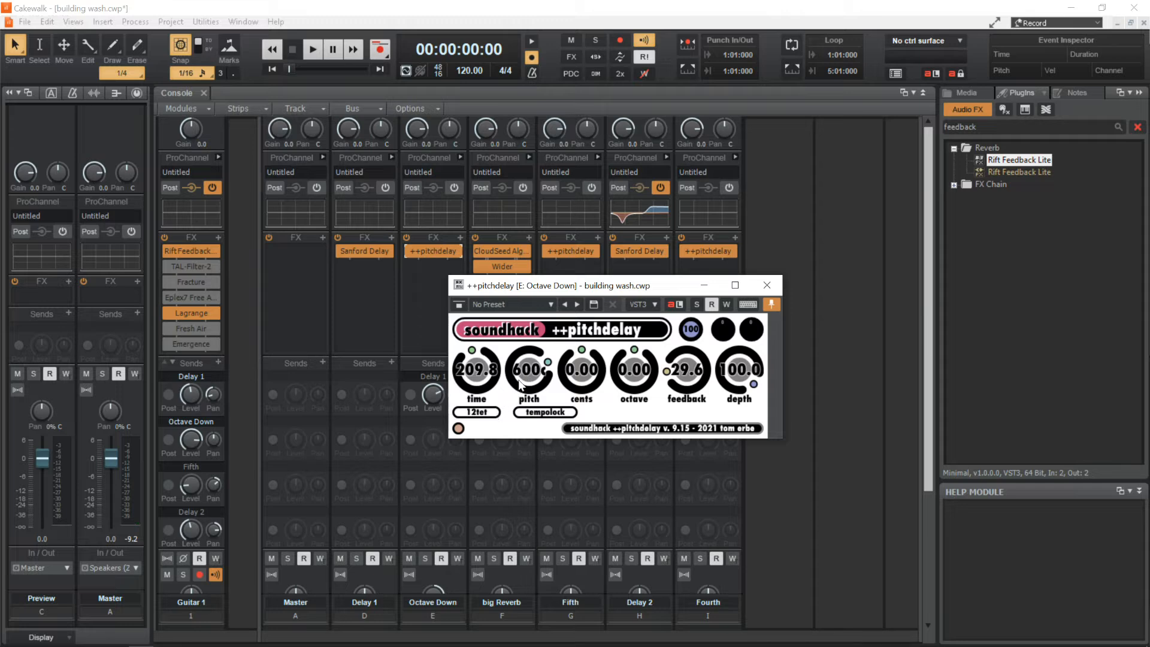
pyautogui.scroll(1, 529, 378)
# Try a feedback of 103.2 in the Octave Down pitch delay, and set feedback to 24.0 and pitch to 1:2 in just mode.
pyautogui.moveTo(688, 379); pyautogui.dragTo(698, 326)
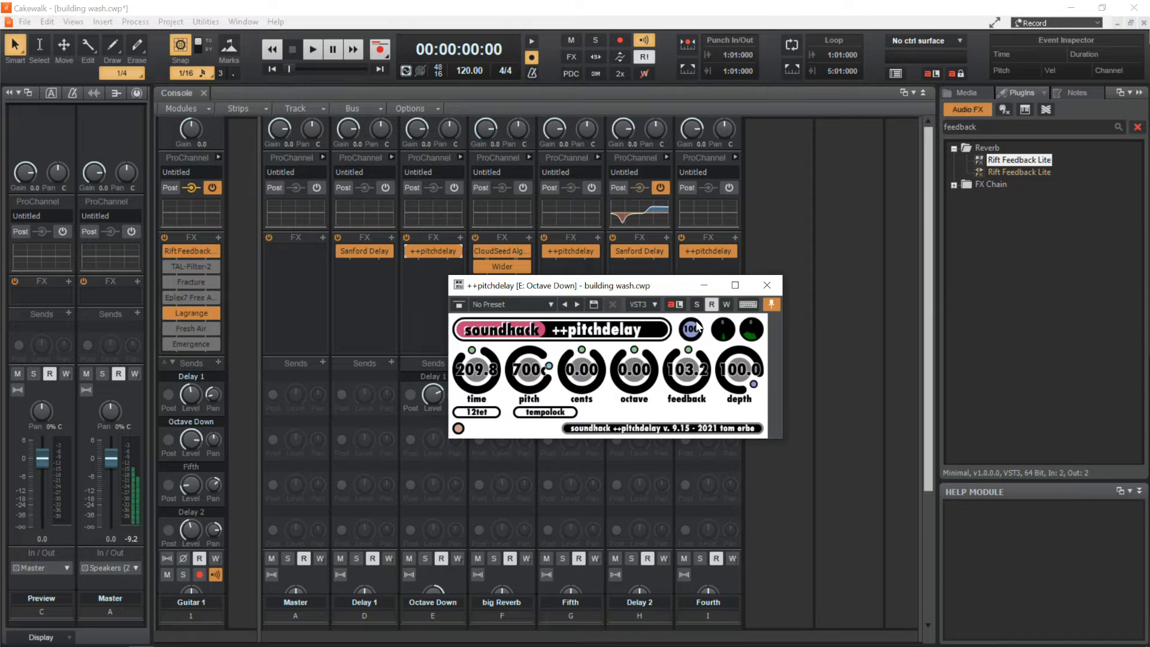
pyautogui.moveTo(694, 363); pyautogui.dragTo(672, 426)
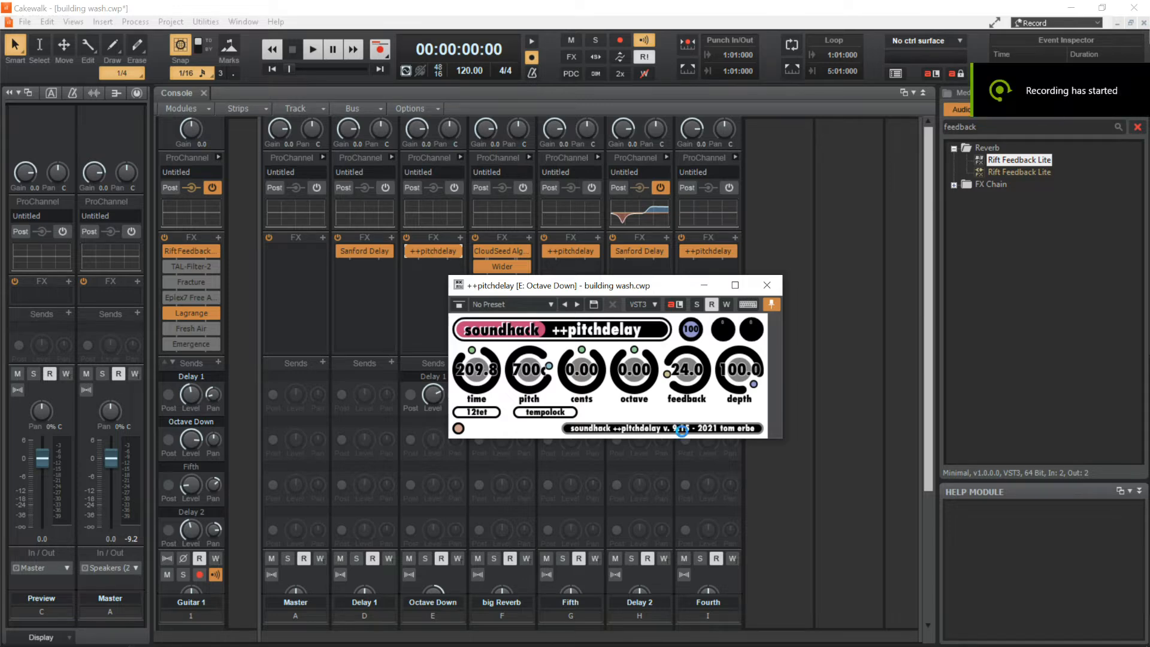
pyautogui.moveTo(535, 367); pyautogui.dragTo(522, 505)
pyautogui.click(482, 415)
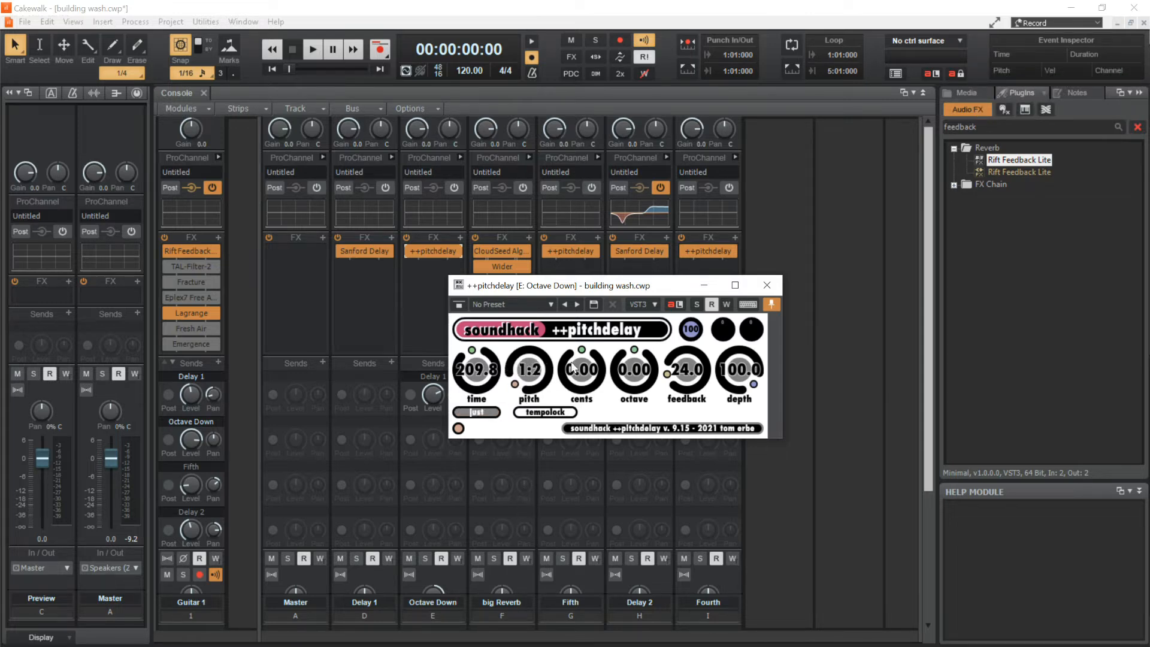
pyautogui.click(770, 288)
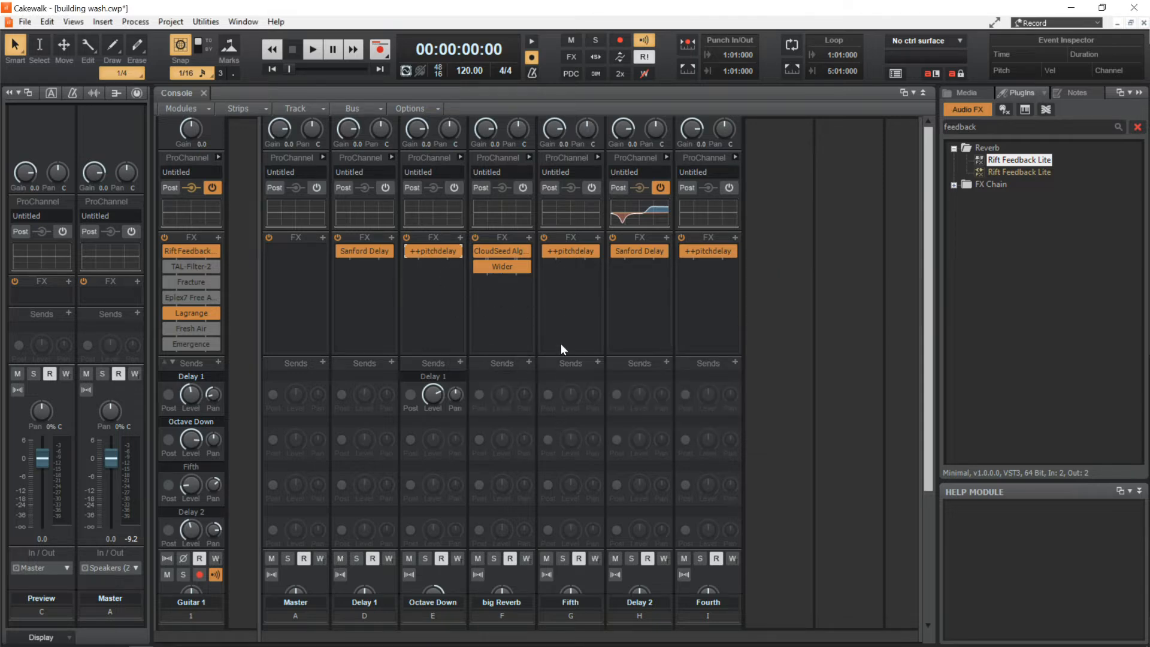
# Inspect the ++pitchdelay pitch settings on the Fifth and Fourth buses.
pyautogui.click(568, 533)
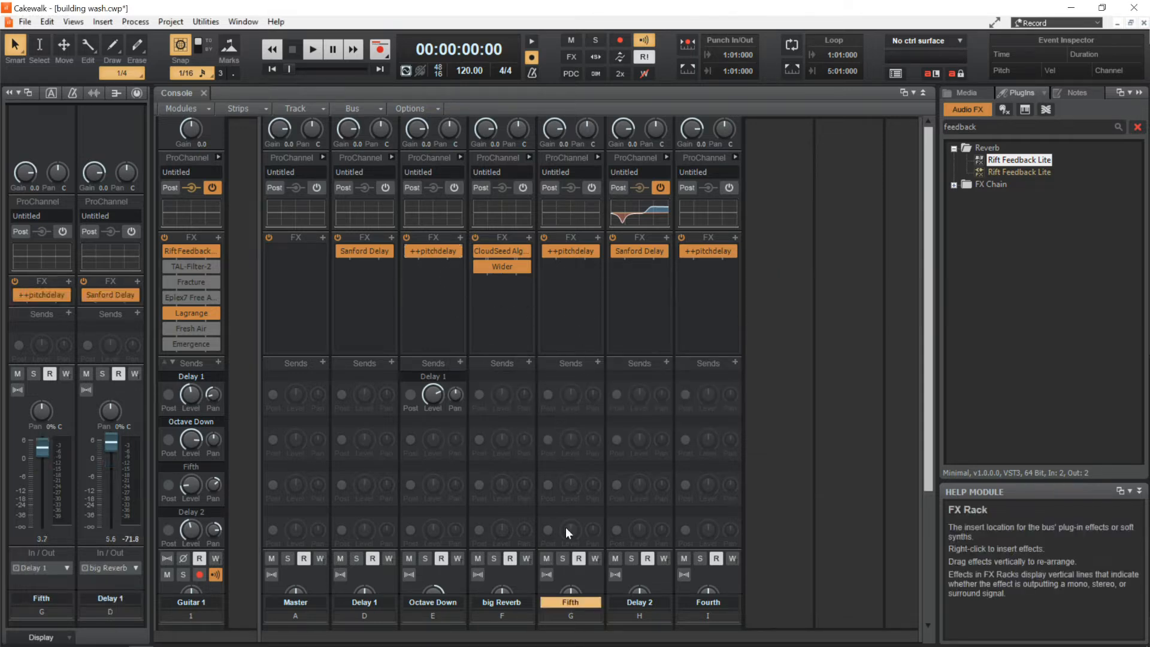
pyautogui.doubleClick(567, 255)
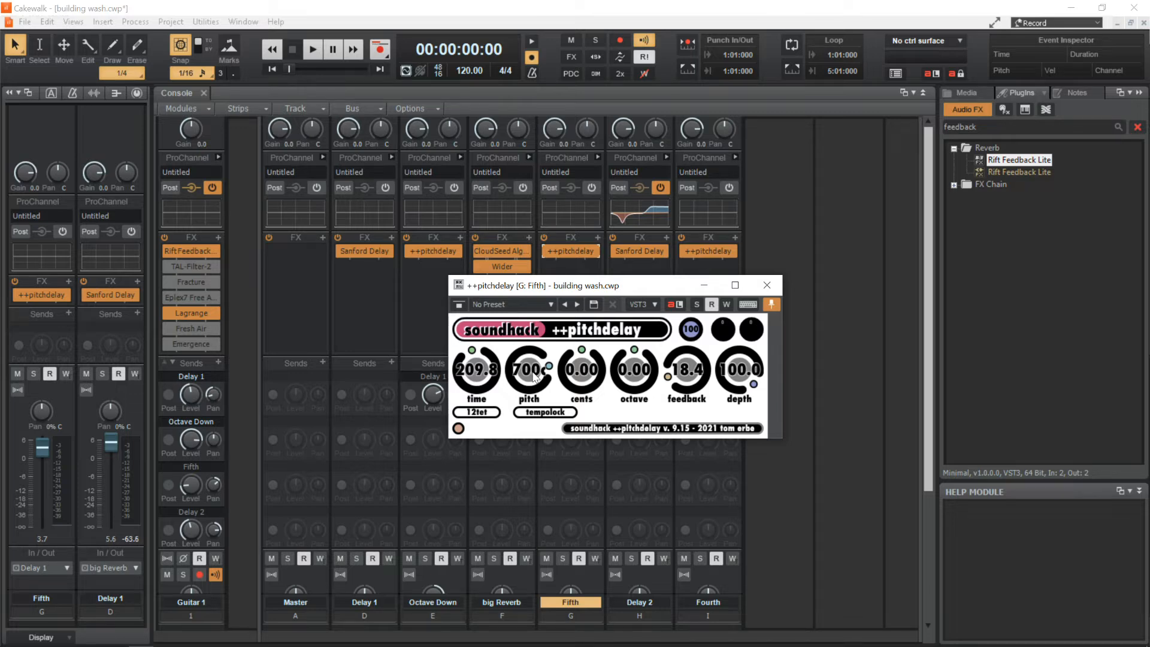
pyautogui.moveTo(535, 375); pyautogui.dragTo(535, 382)
pyautogui.click(767, 285)
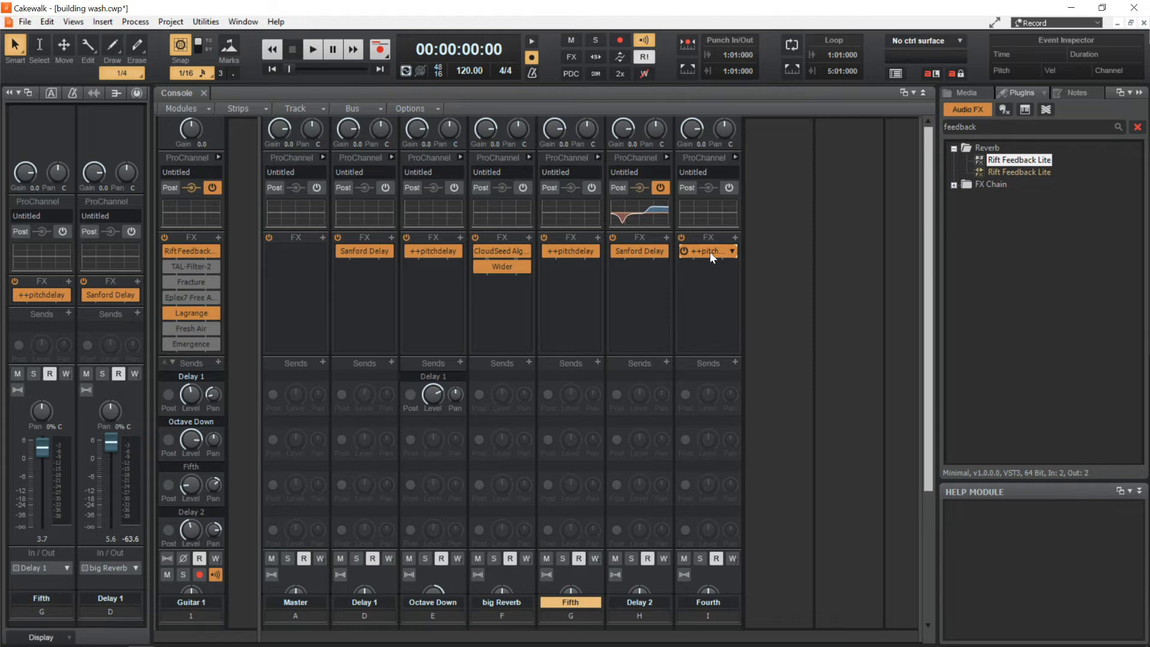
pyautogui.doubleClick(710, 252)
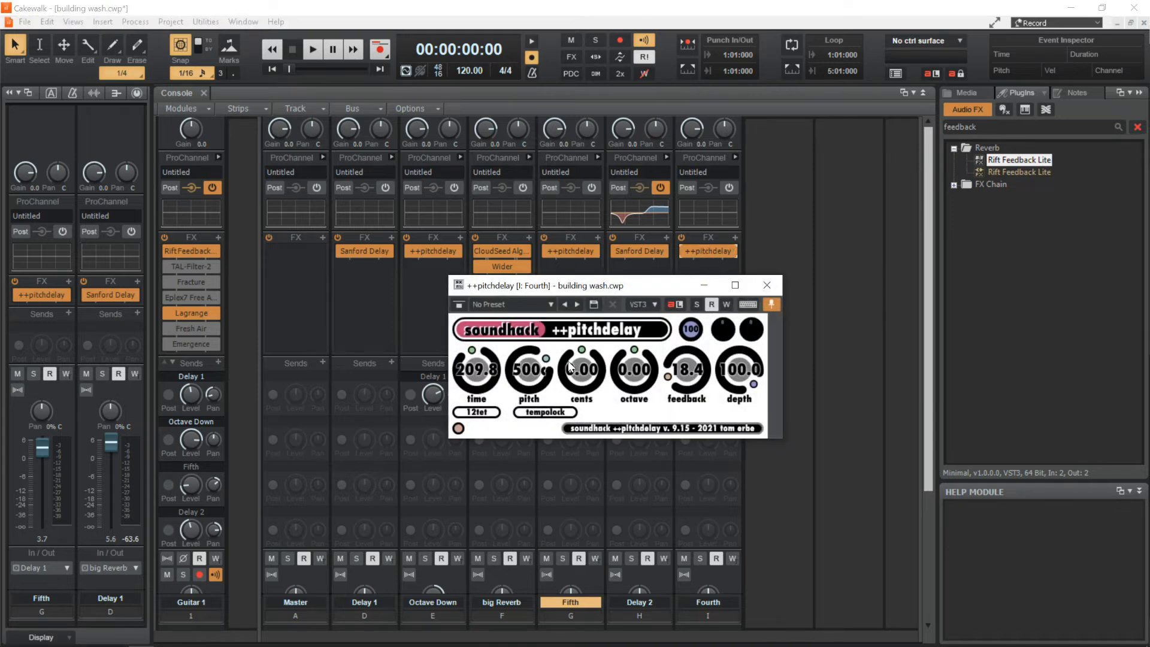
pyautogui.click(767, 285)
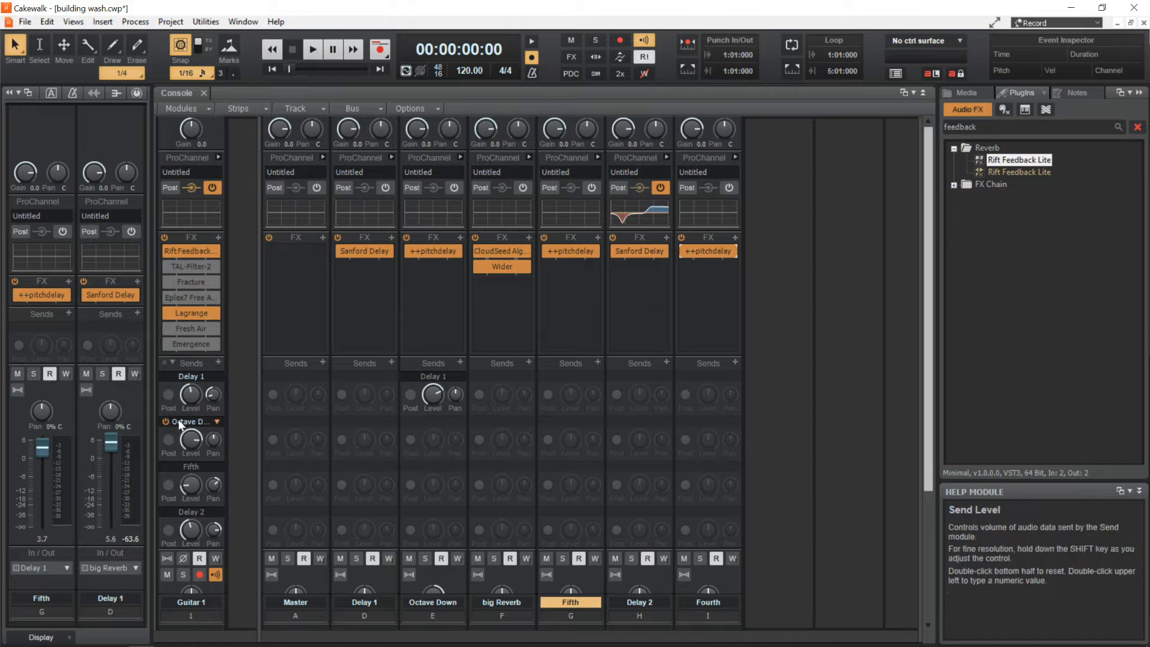
# Enable Guitar 1's Fifth send and balance the send levels, raising Fifth and slightly lowering Octave Down.
pyautogui.click(165, 469)
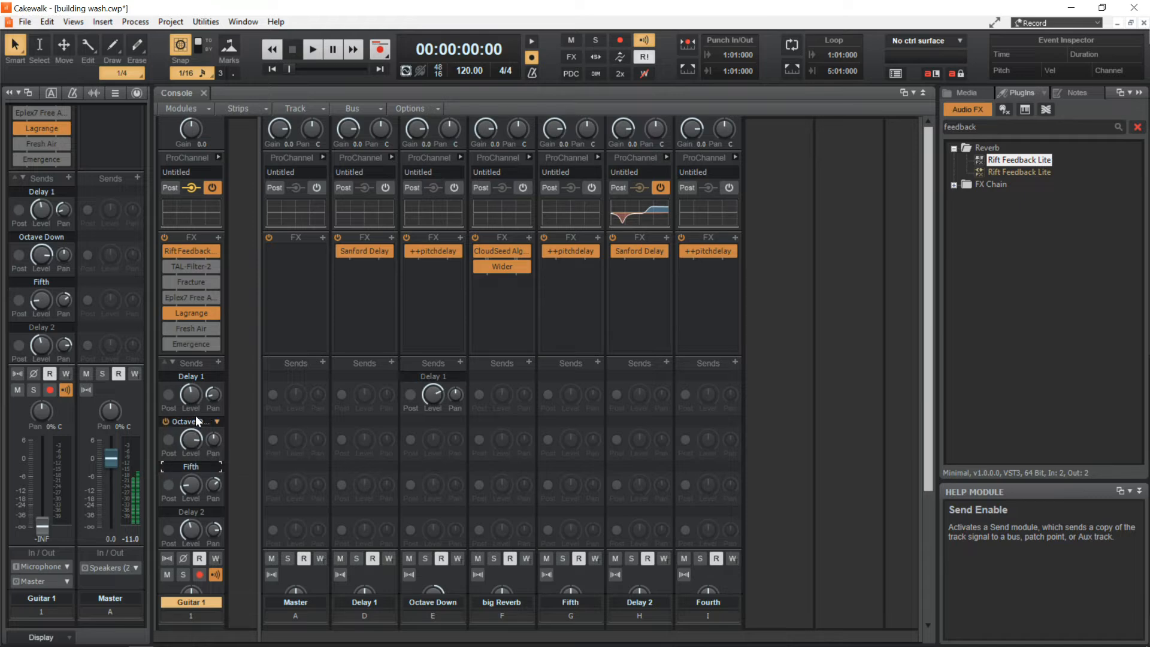
pyautogui.moveTo(189, 488); pyautogui.dragTo(188, 470)
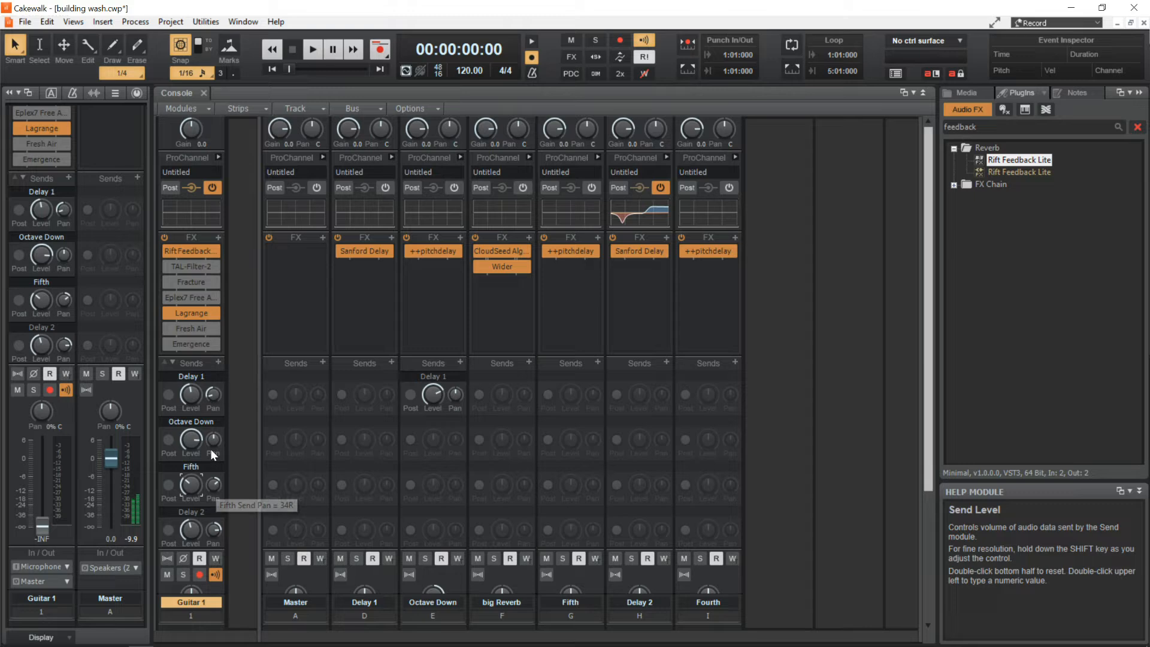
pyautogui.moveTo(190, 441)
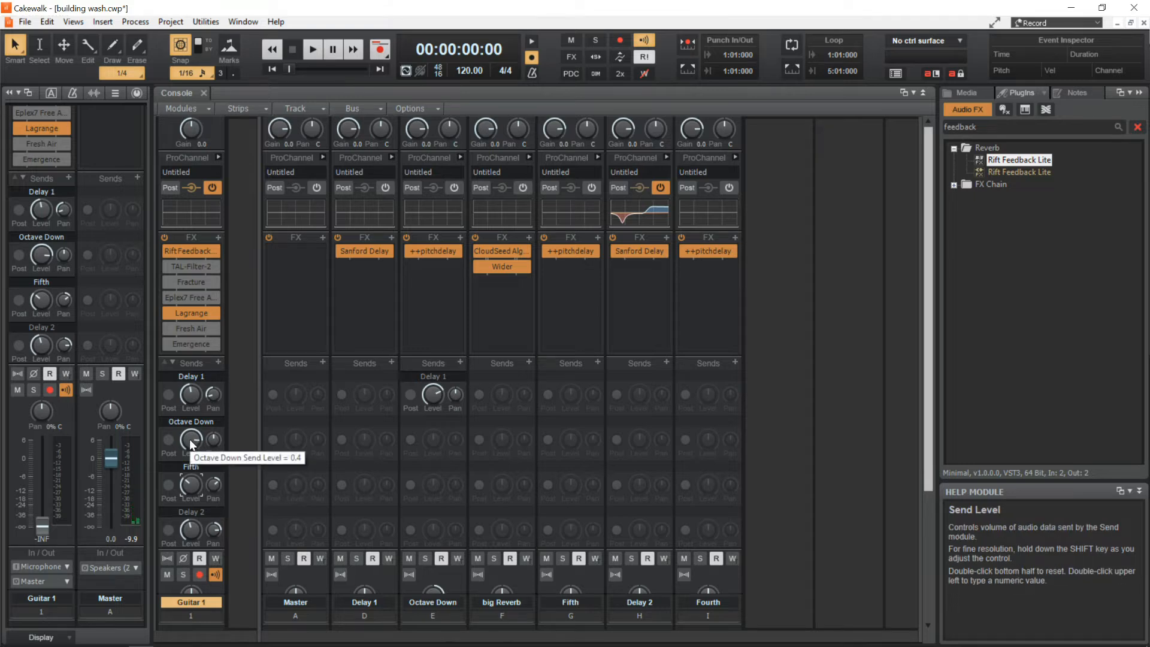
pyautogui.moveTo(189, 439)
pyautogui.mouseDown()
pyautogui.moveTo(189, 462)
pyautogui.moveTo(189, 442)
pyautogui.mouseUp()
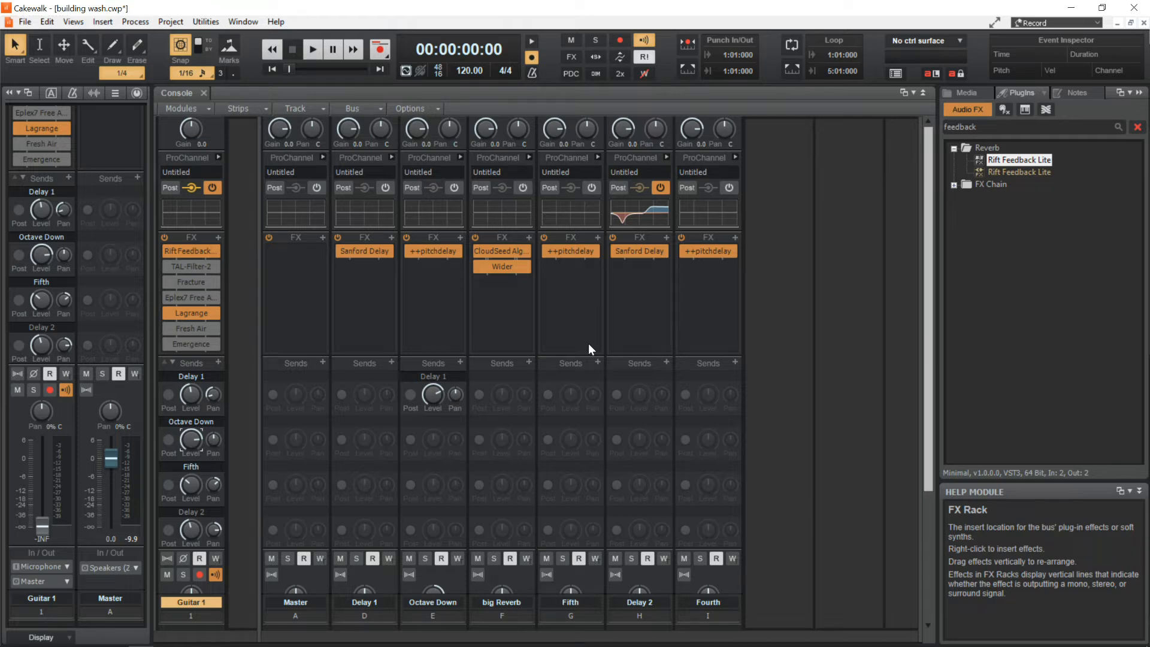
# Load the Hyperplane factory program in the CloudSeed reverb on the big Reverb bus and turn its Dry Out fully down.
pyautogui.doubleClick(508, 247)
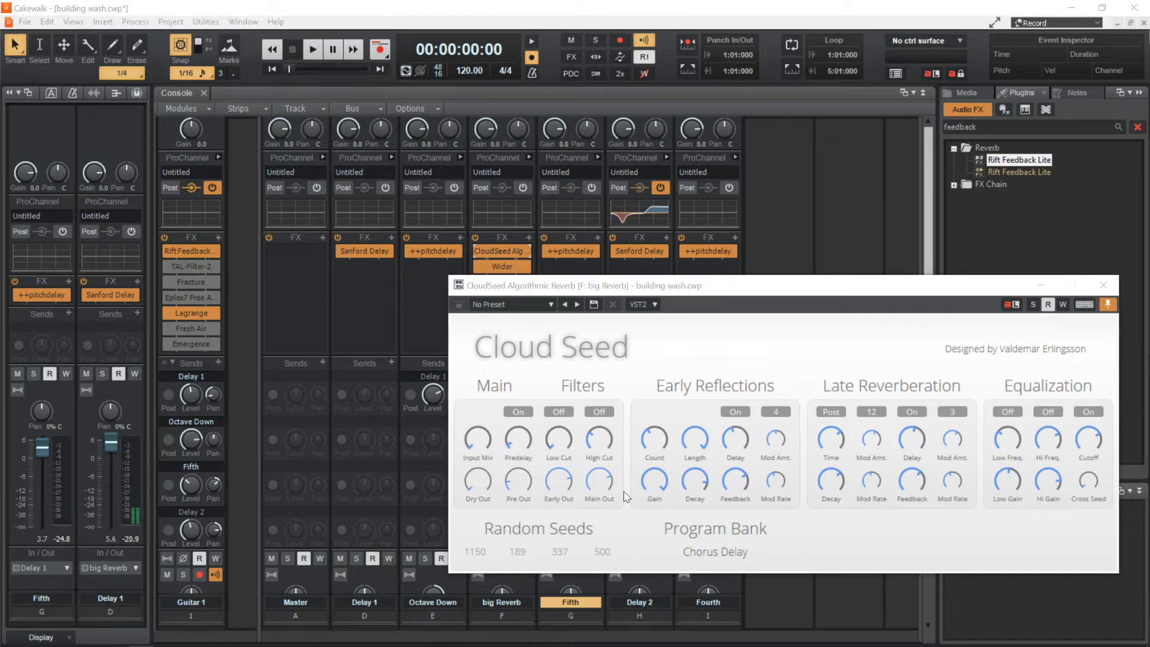
pyautogui.moveTo(652, 495)
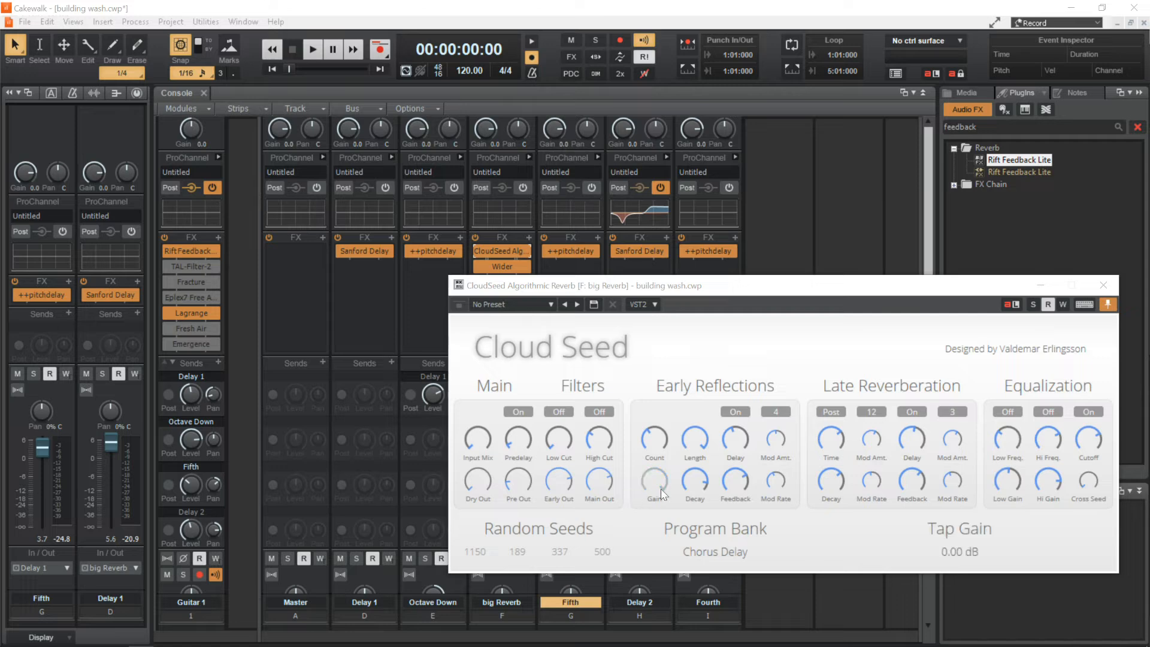
pyautogui.click(728, 560)
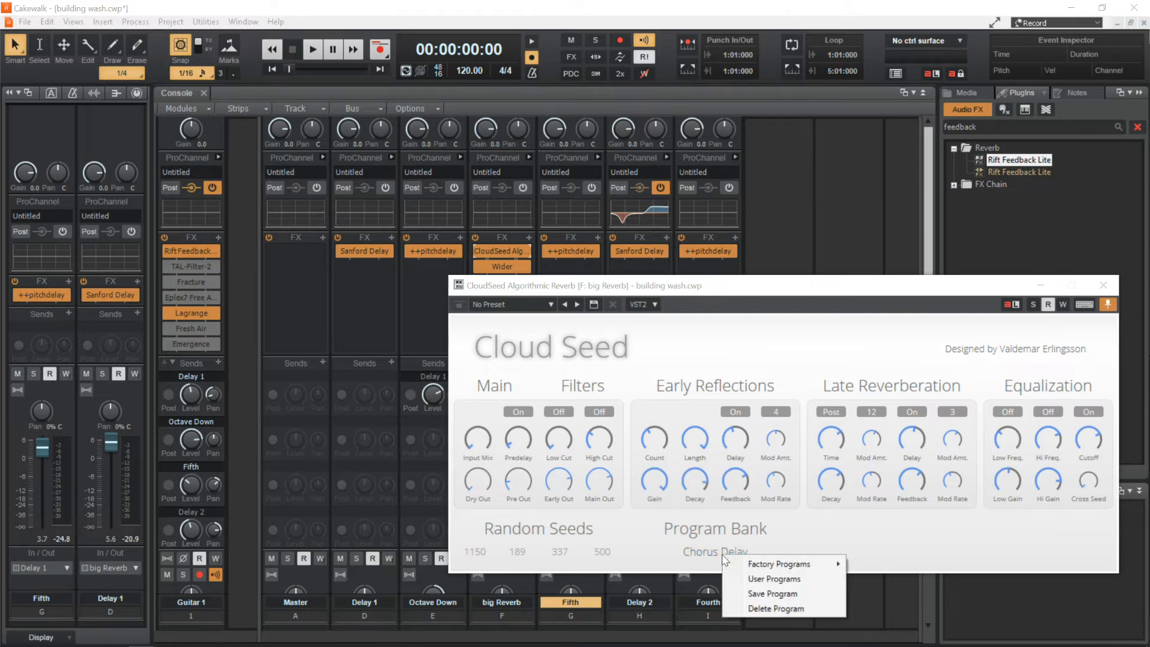
pyautogui.moveTo(770, 565)
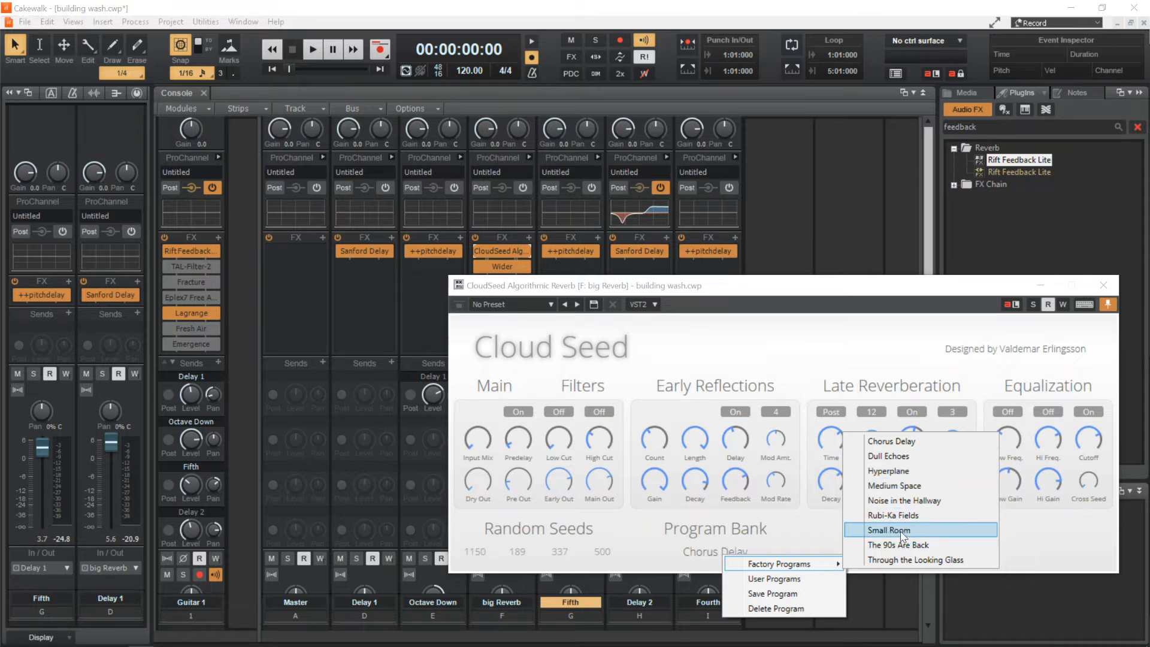
pyautogui.click(899, 473)
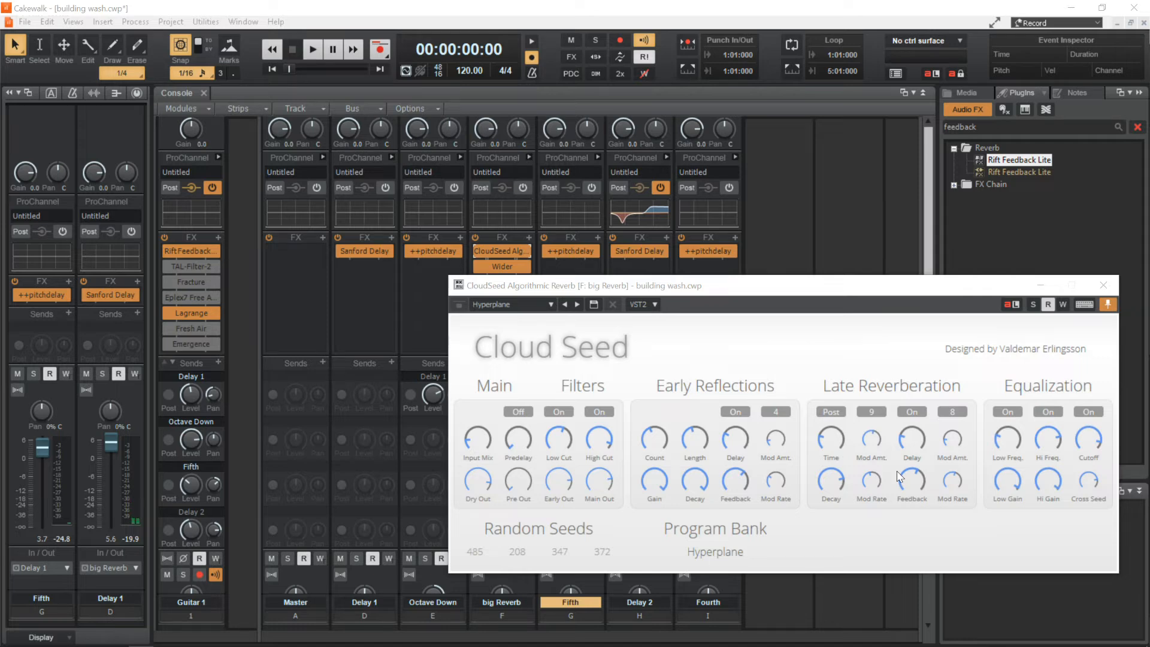
pyautogui.moveTo(489, 487)
pyautogui.moveTo(479, 489); pyautogui.dragTo(465, 611)
# Load the Chorus Delay factory program in the CloudSeed reverb on the big Reverb bus and close the plug-in.
pyautogui.click(713, 554)
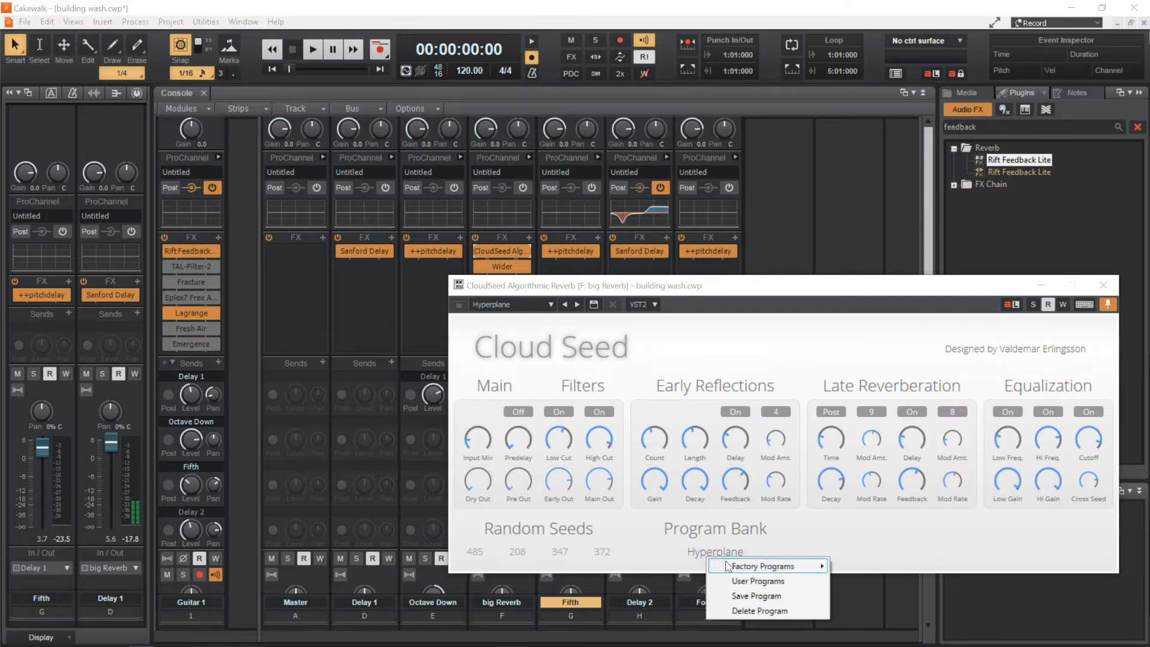
pyautogui.moveTo(732, 566)
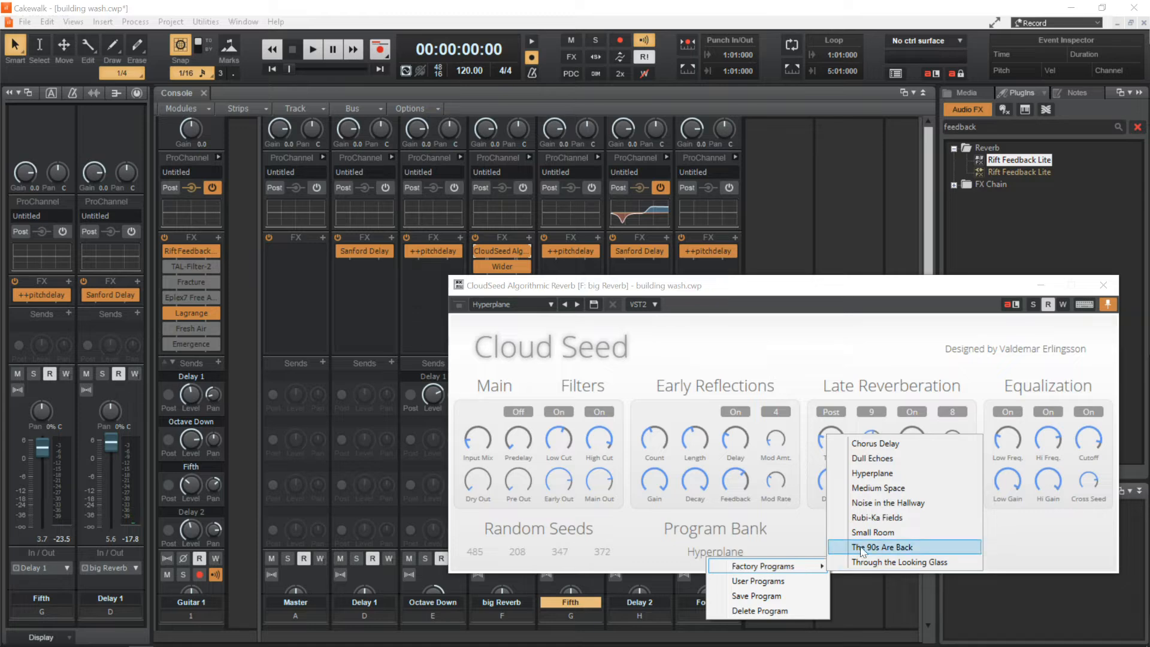
pyautogui.click(883, 444)
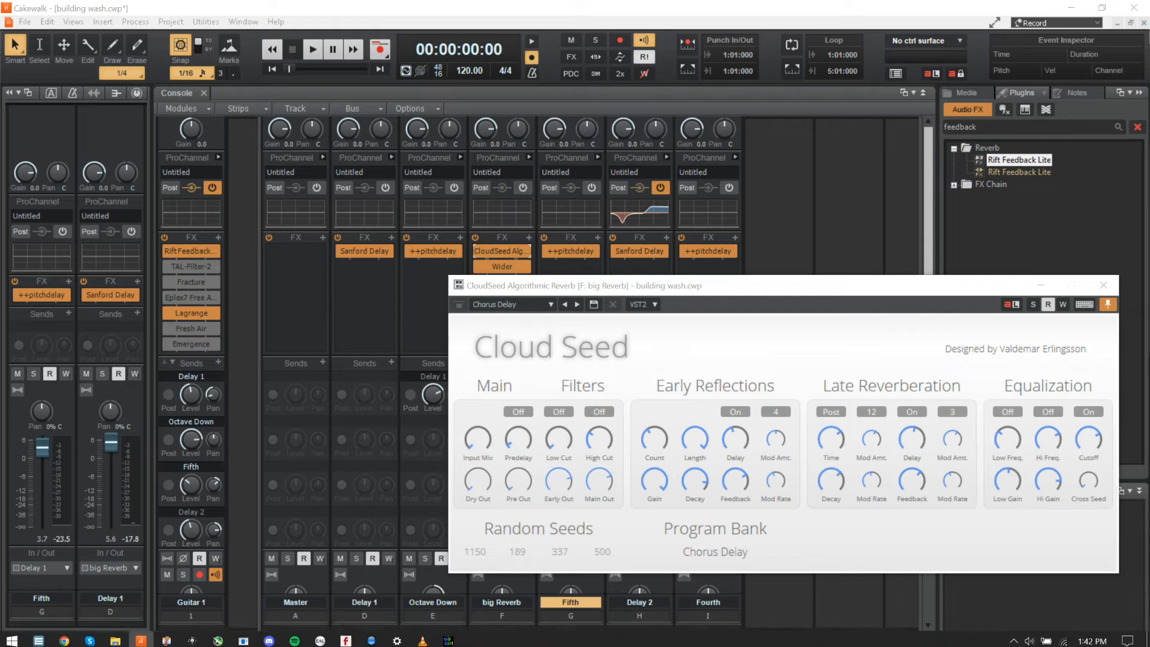
pyautogui.moveTo(448, 636)
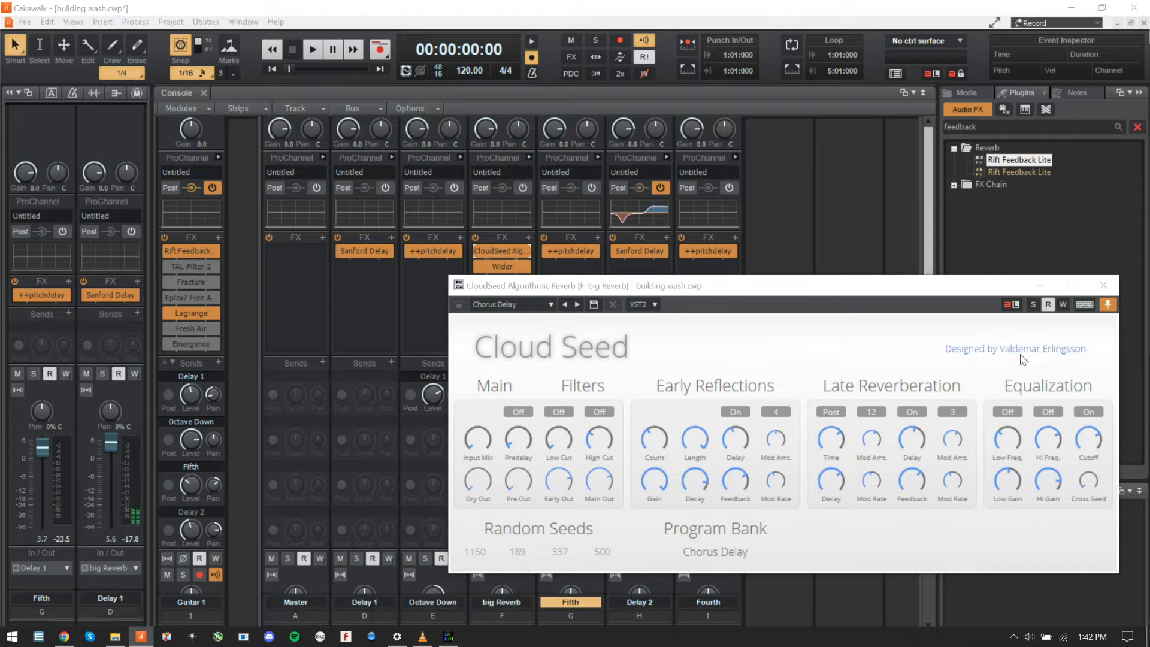
pyautogui.click(1103, 287)
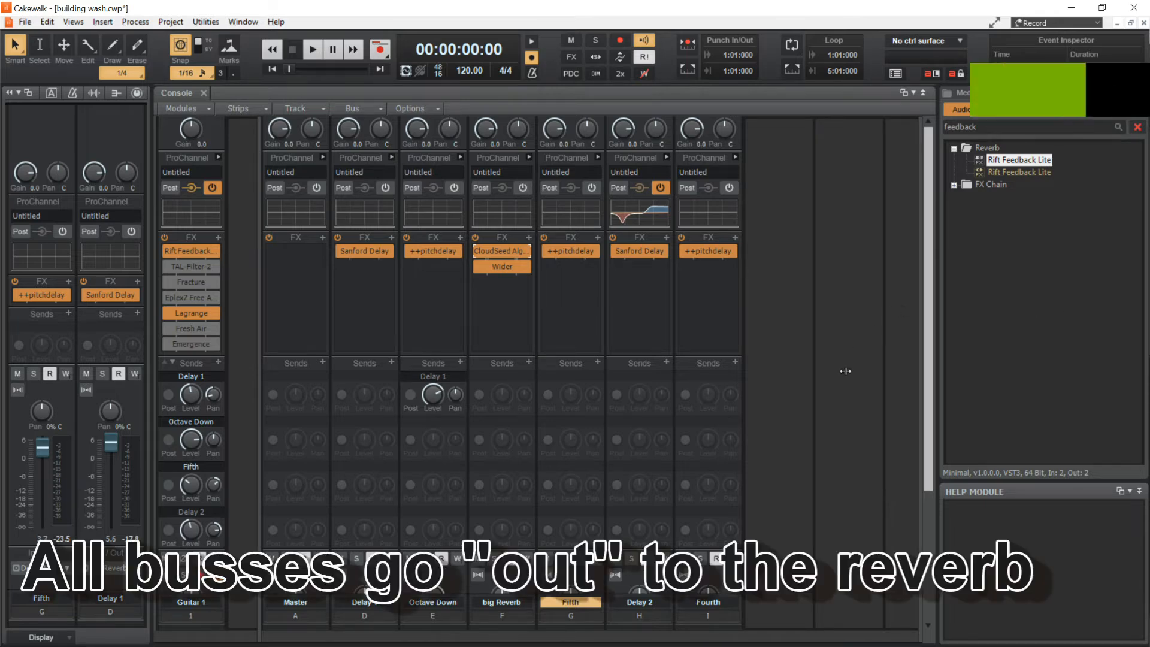
# Try routing the outputs of the Delay 1 and Octave Down buses directly to Master.
pyautogui.moveTo(927, 361); pyautogui.dragTo(921, 486)
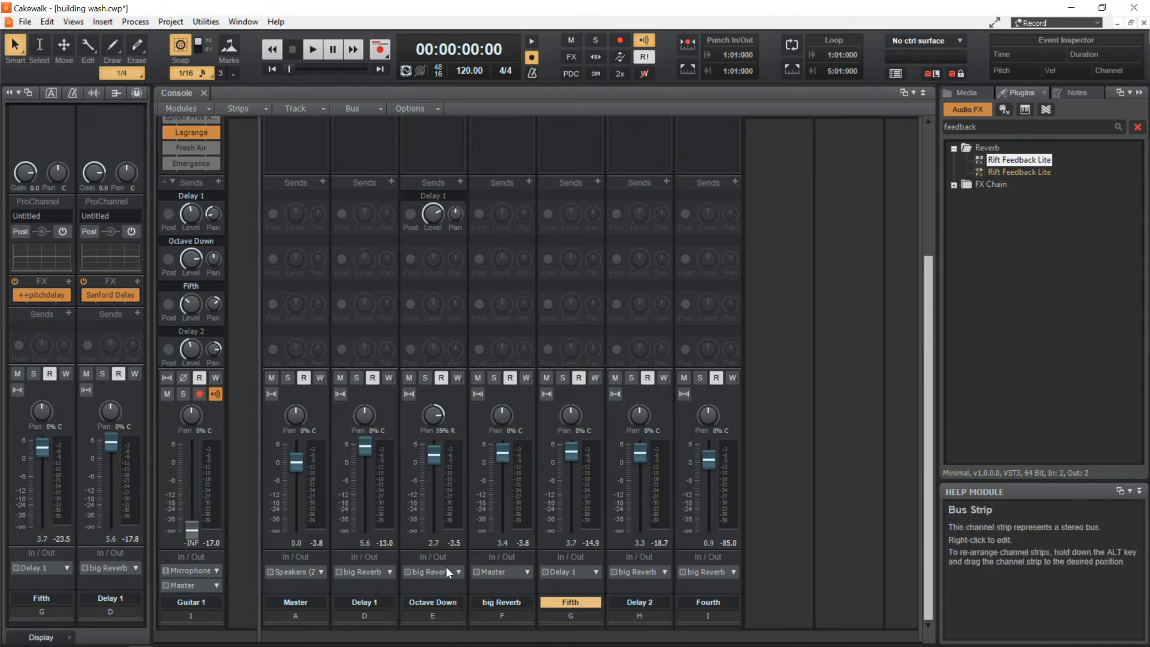
pyautogui.click(384, 572)
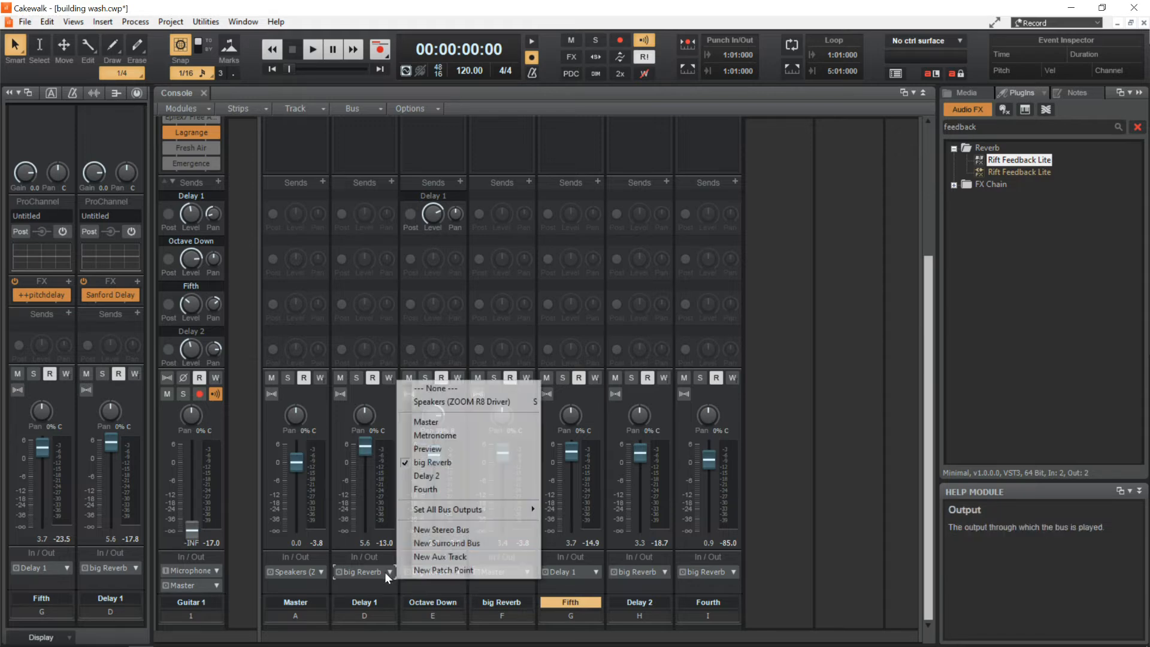
pyautogui.click(427, 422)
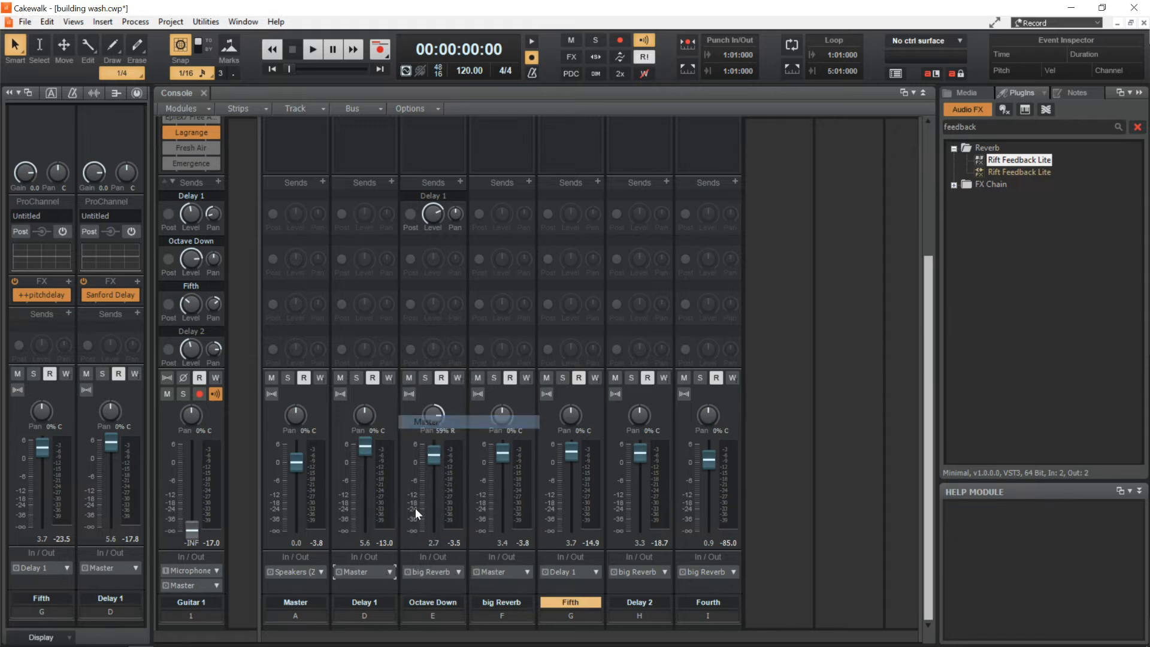
pyautogui.click(423, 570)
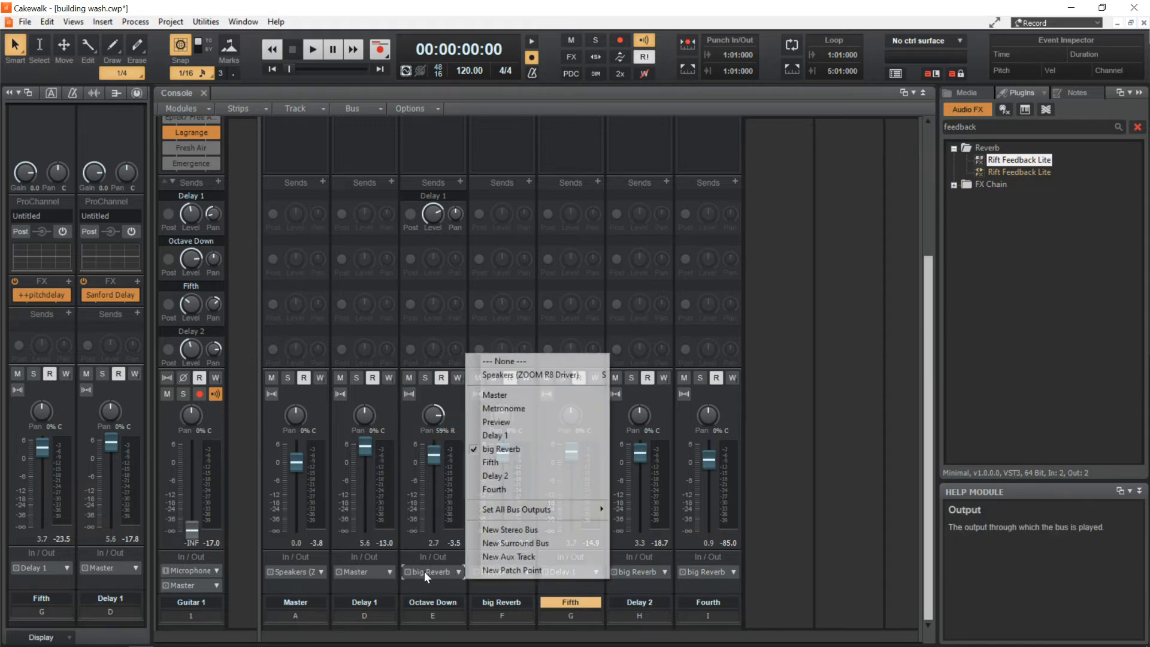
pyautogui.click(514, 393)
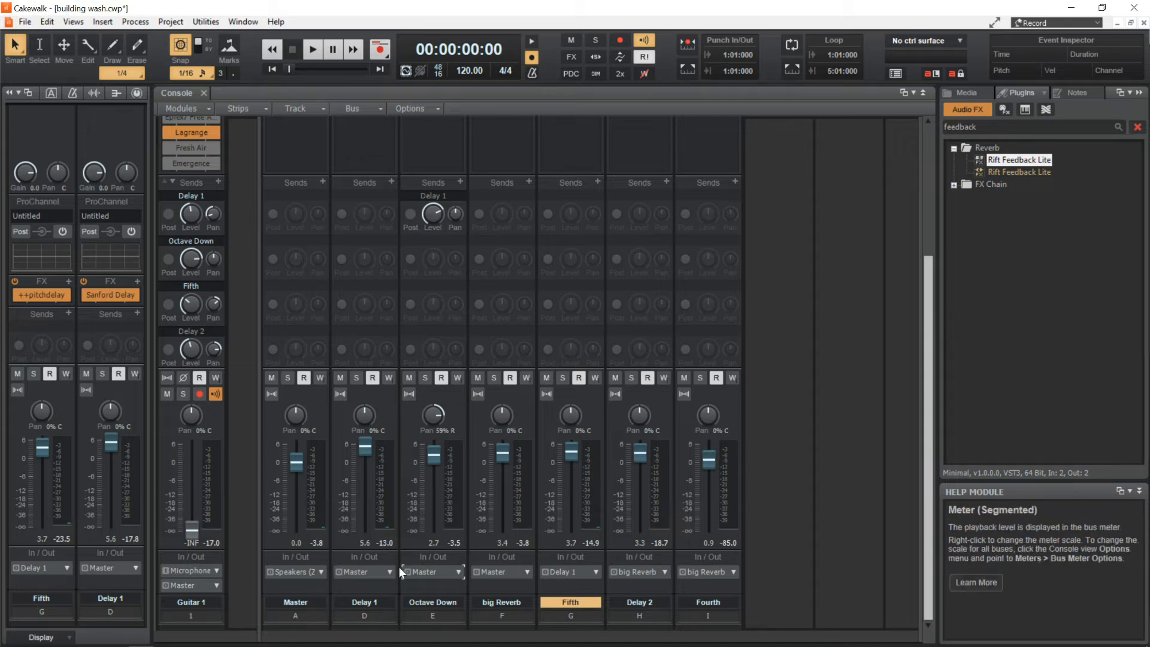
# Route the Delay 1 and Octave Down bus outputs back to big Reverb.
pyautogui.click(383, 571)
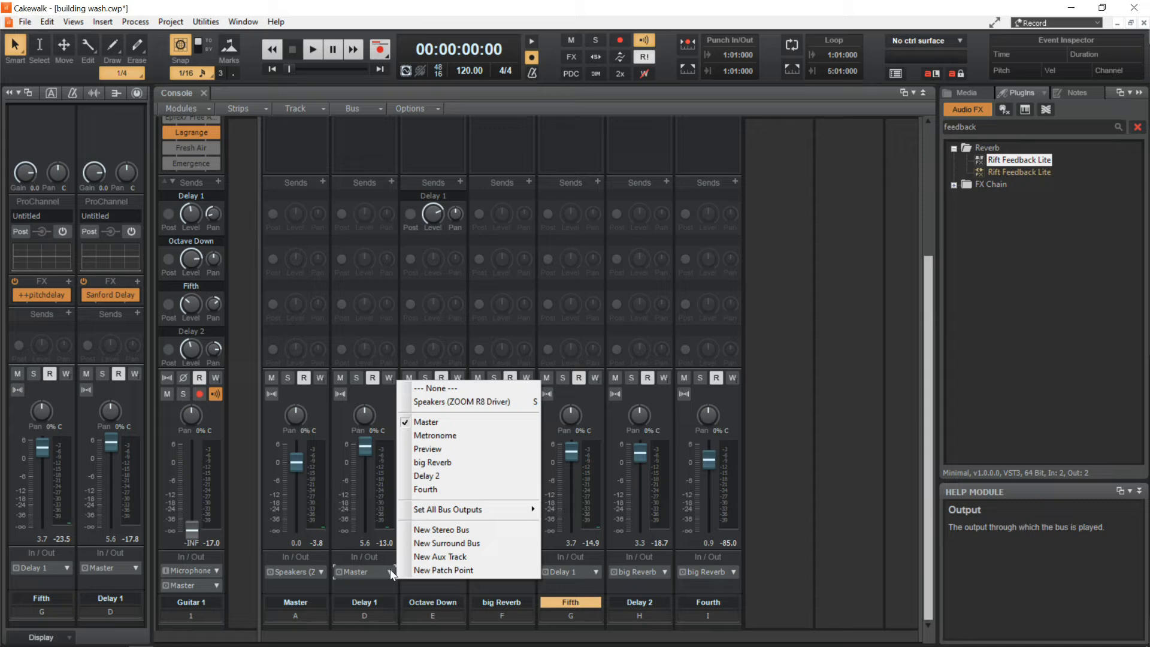
pyautogui.click(419, 461)
pyautogui.click(419, 573)
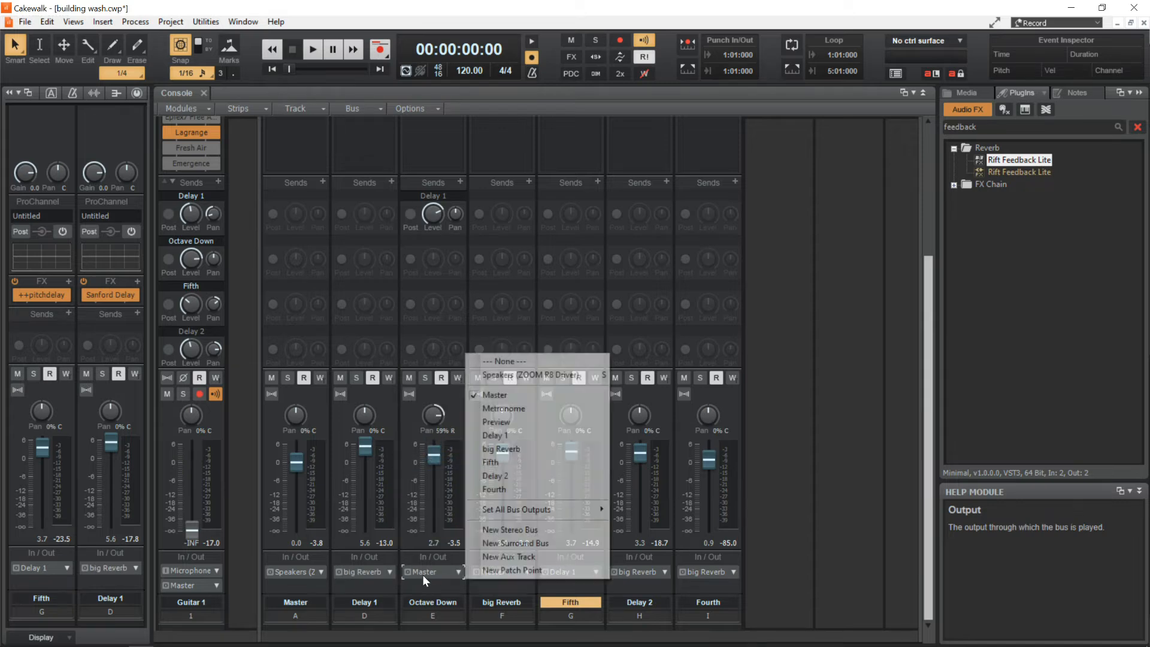
pyautogui.click(500, 452)
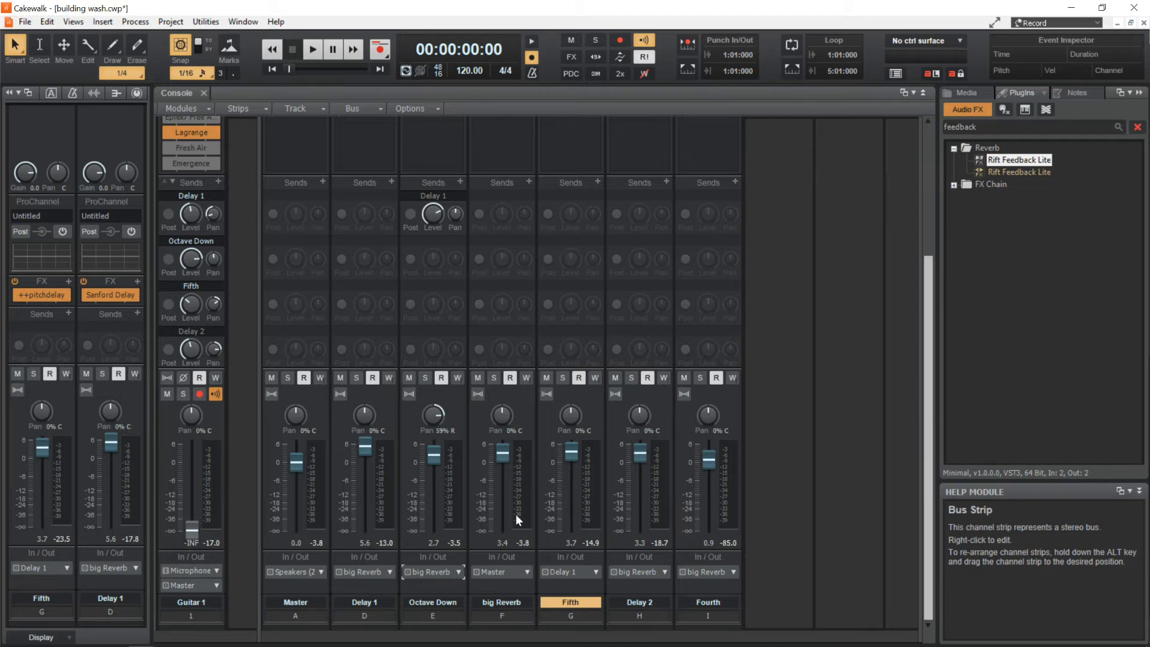
# Adjust the stereo width of the Wider effect on the big Reverb bus and close it.
pyautogui.scroll(3, 516, 514)
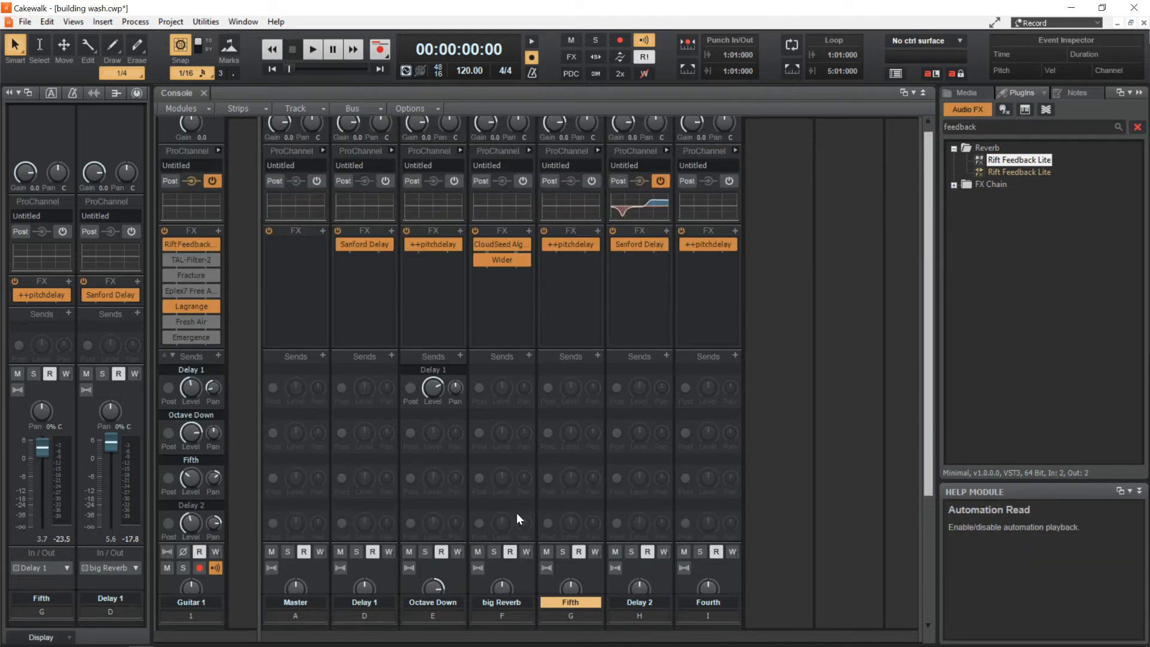
pyautogui.doubleClick(499, 259)
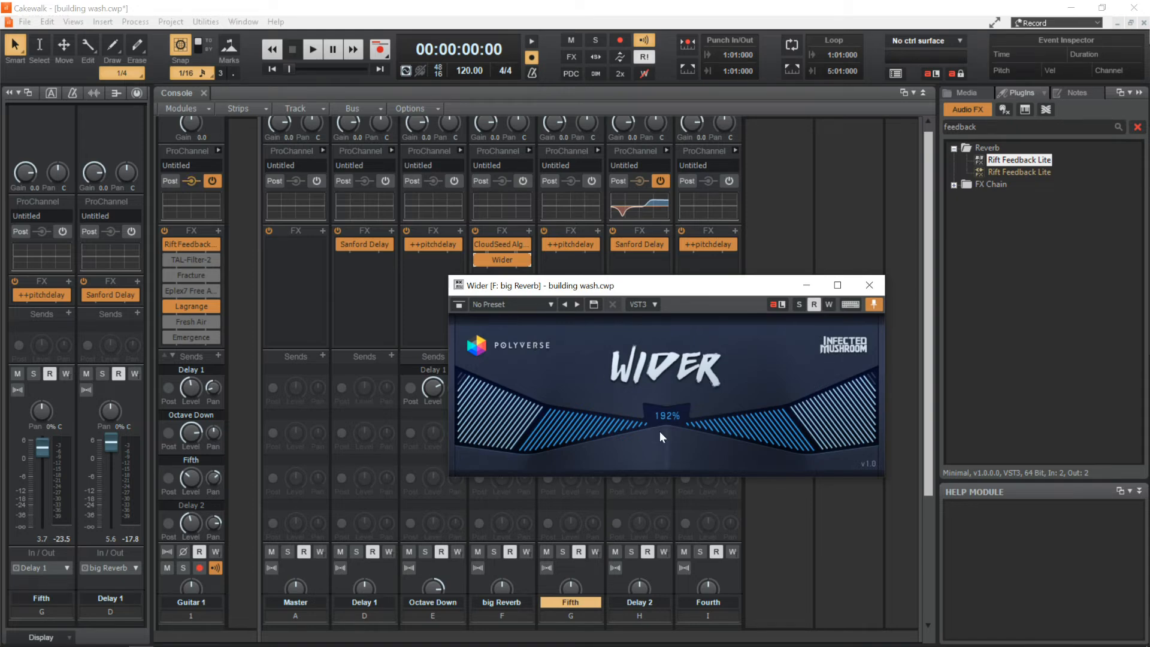
pyautogui.moveTo(665, 426); pyautogui.dragTo(680, 390)
pyautogui.click(870, 286)
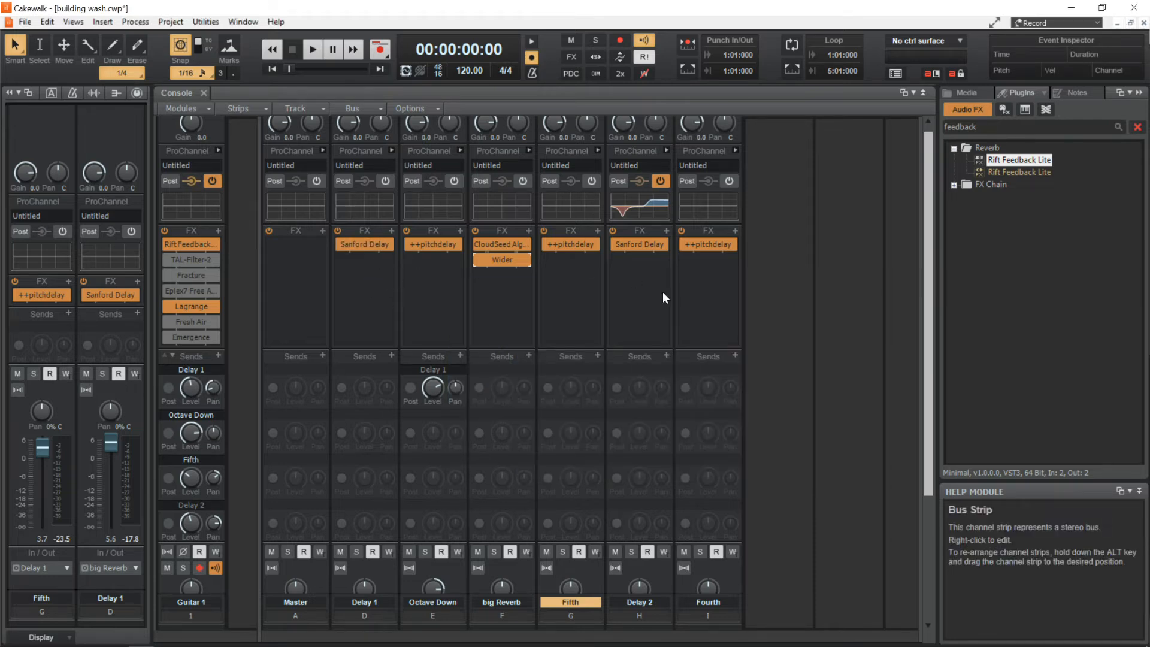
# Adjust the feedback of the Sanford Delay on the Delay 2 bus, with the left sync at 1/4.
pyautogui.doubleClick(640, 244)
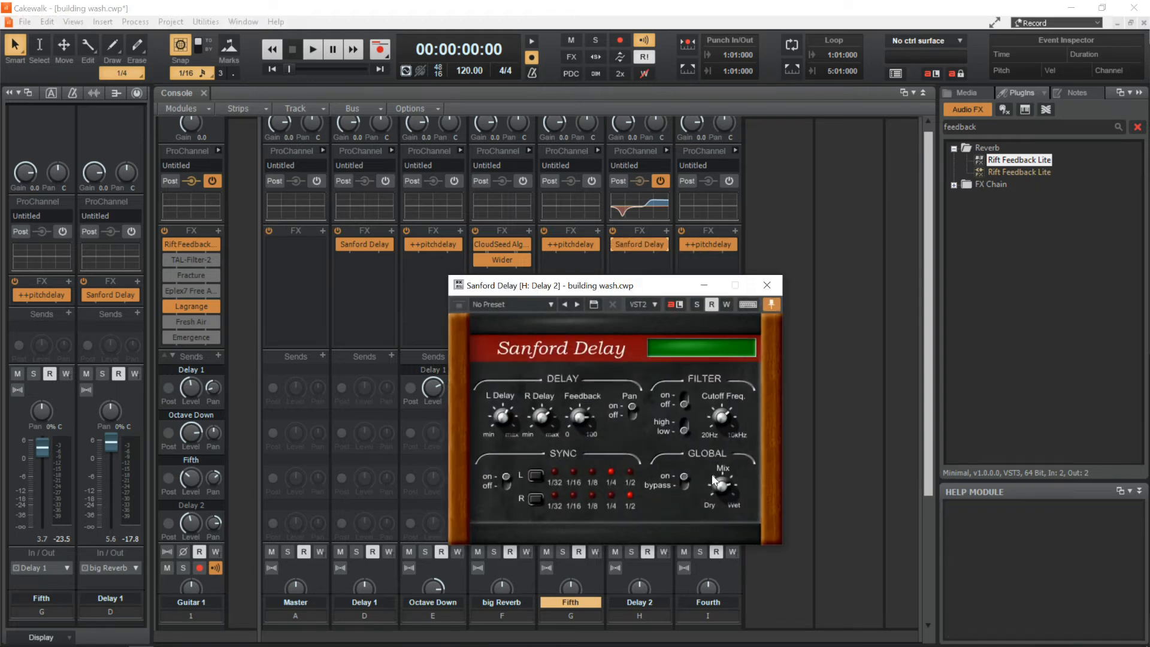
pyautogui.click(611, 473)
pyautogui.moveTo(580, 410)
pyautogui.moveTo(581, 421); pyautogui.dragTo(585, 426)
pyautogui.click(767, 286)
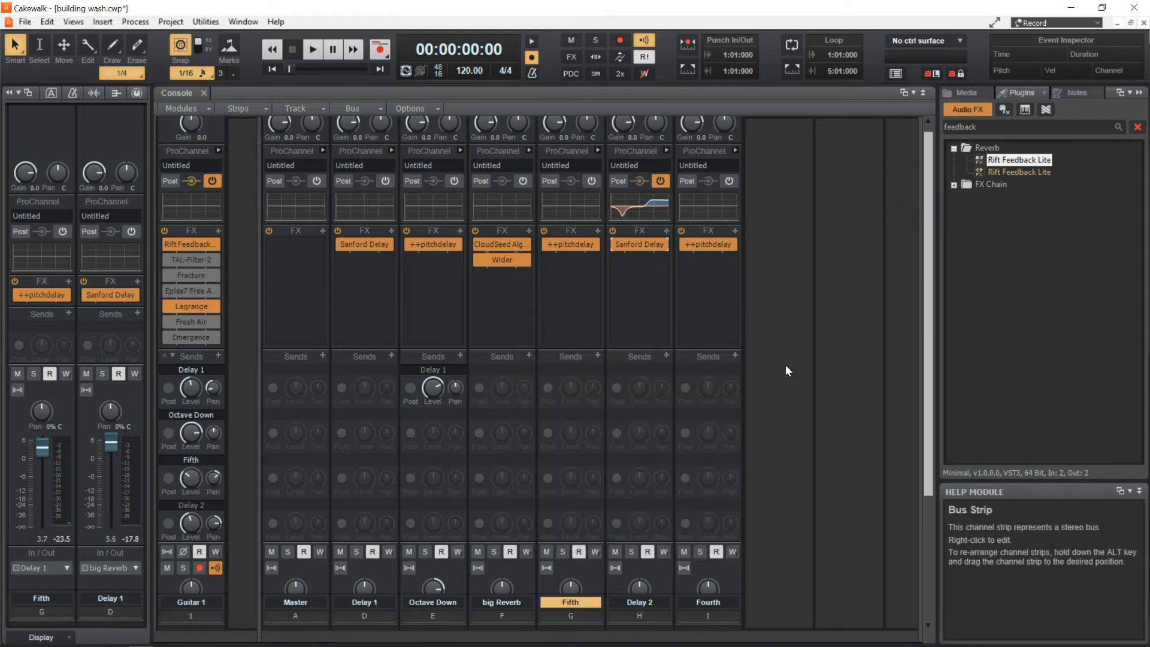
# Insert a new bus after Fourth and copy the Fourth bus's ++pitchdelay effect onto it.
pyautogui.moveTo(929, 396)
pyautogui.mouseDown()
pyautogui.moveTo(918, 465)
pyautogui.moveTo(922, 390)
pyautogui.mouseUp()
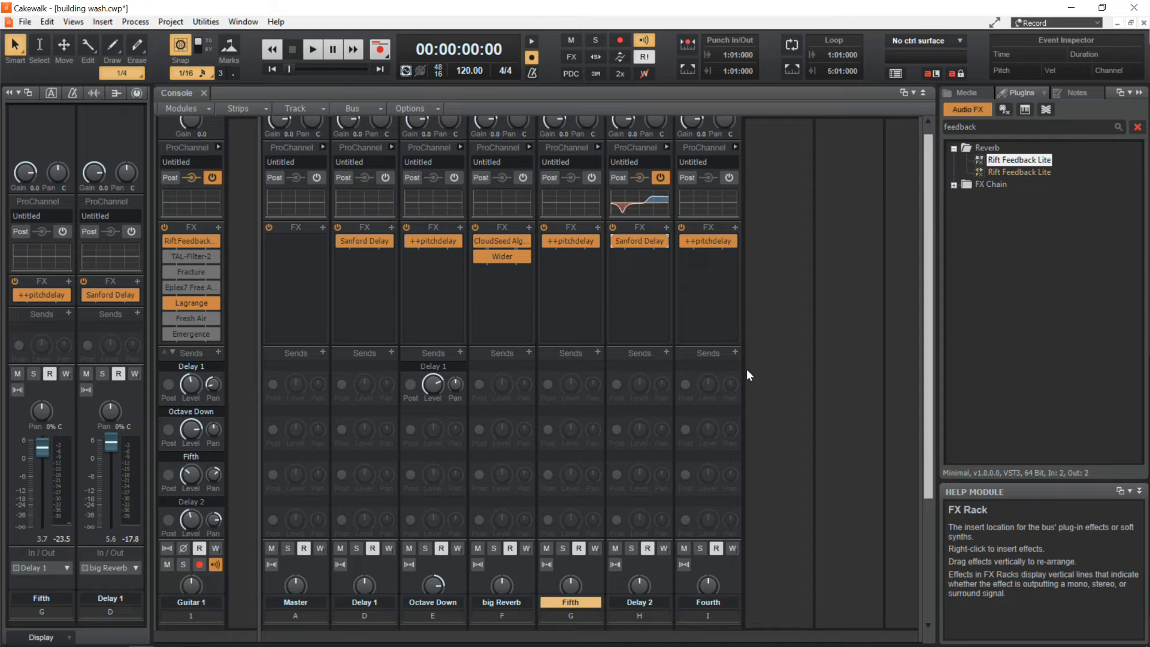
pyautogui.rightClick(772, 326)
pyautogui.click(797, 334)
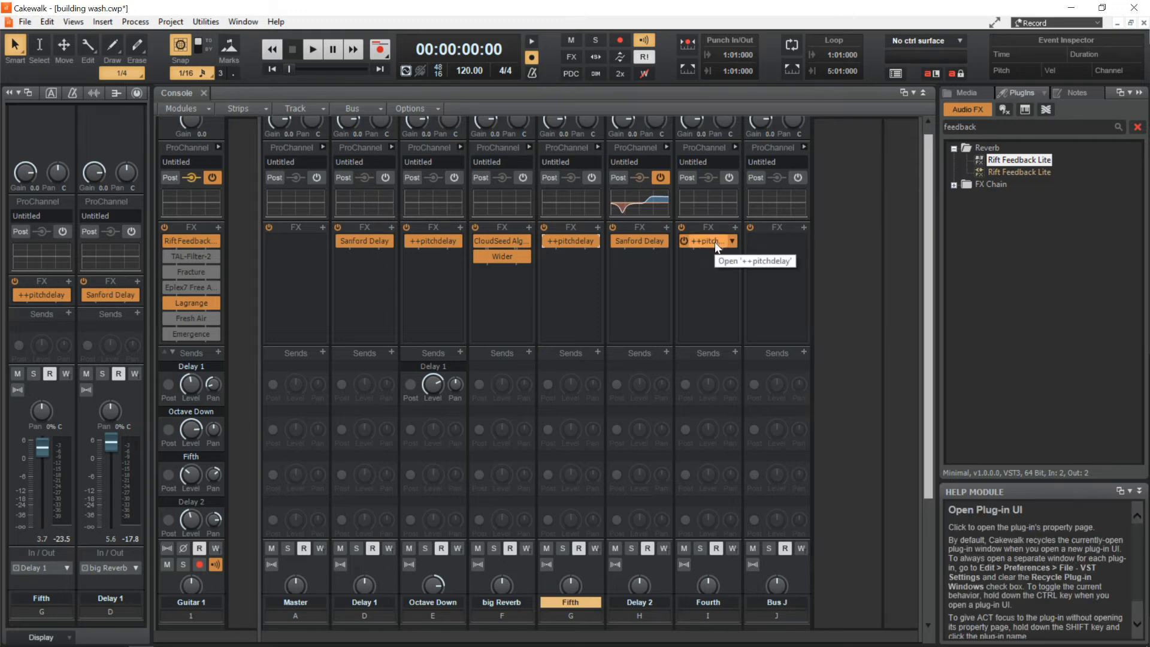
pyautogui.moveTo(714, 242); pyautogui.dragTo(768, 258)
# Set the pitch of the new bus's ++pitchdelay to 200c and close the plug-in.
pyautogui.click(772, 241)
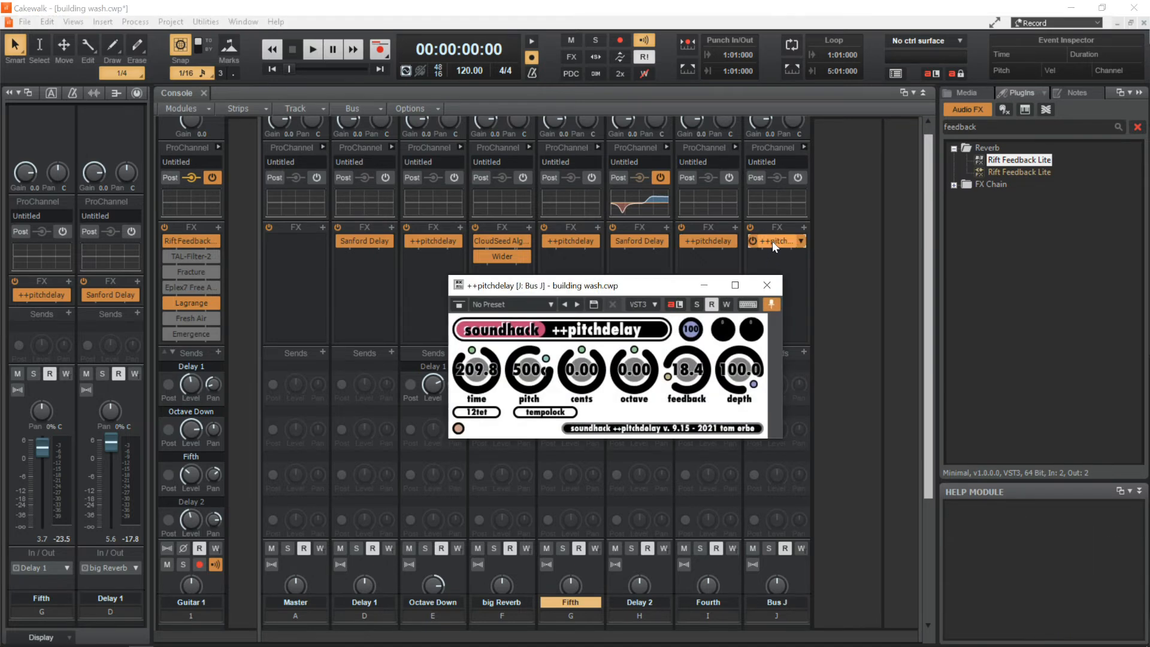
pyautogui.moveTo(533, 368)
pyautogui.mouseDown()
pyautogui.moveTo(525, 426)
pyautogui.moveTo(531, 389)
pyautogui.mouseUp()
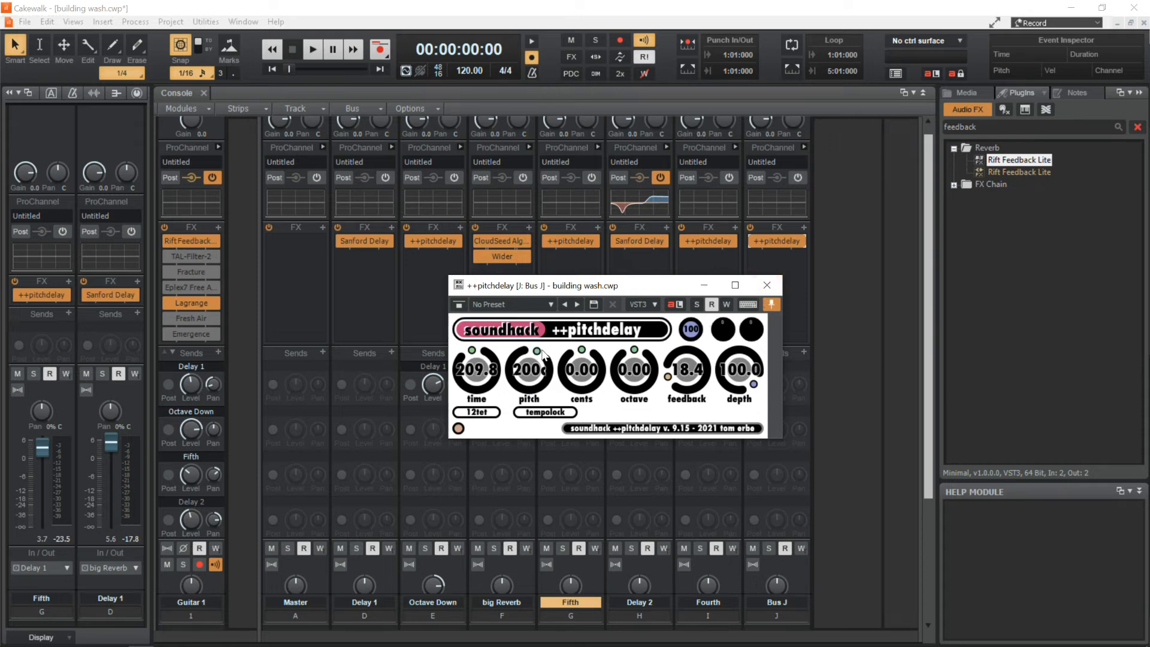
pyautogui.click(766, 287)
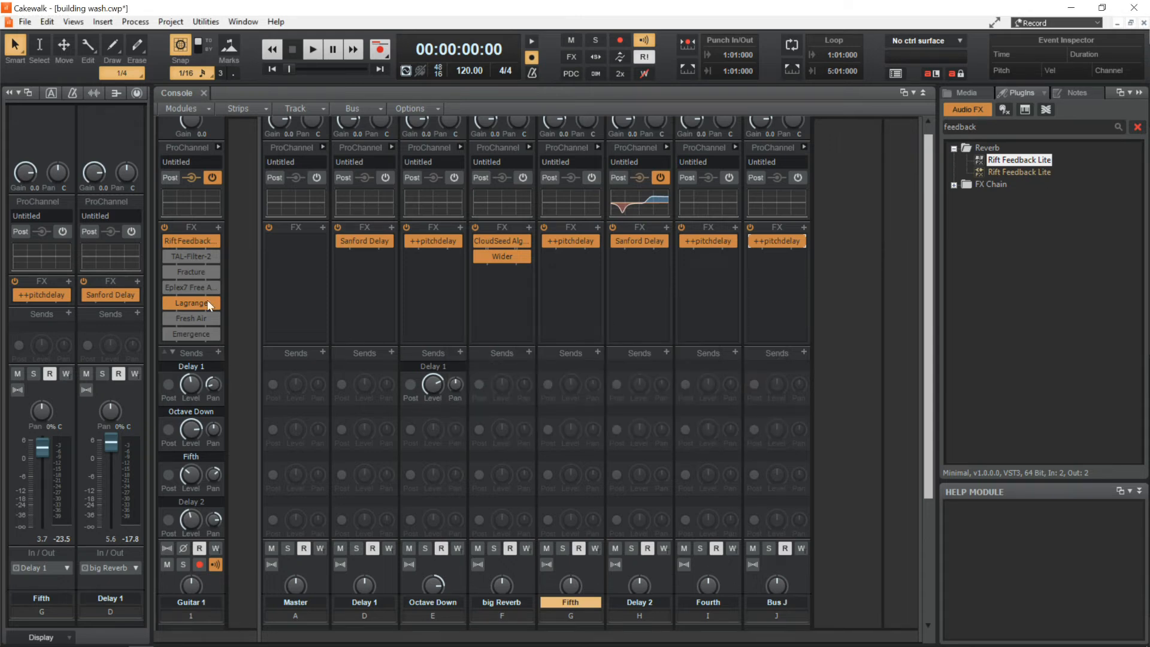
# Add a pre-fader send from Guitar 1 to Bus J and switch off its Fifth send.
pyautogui.click(218, 351)
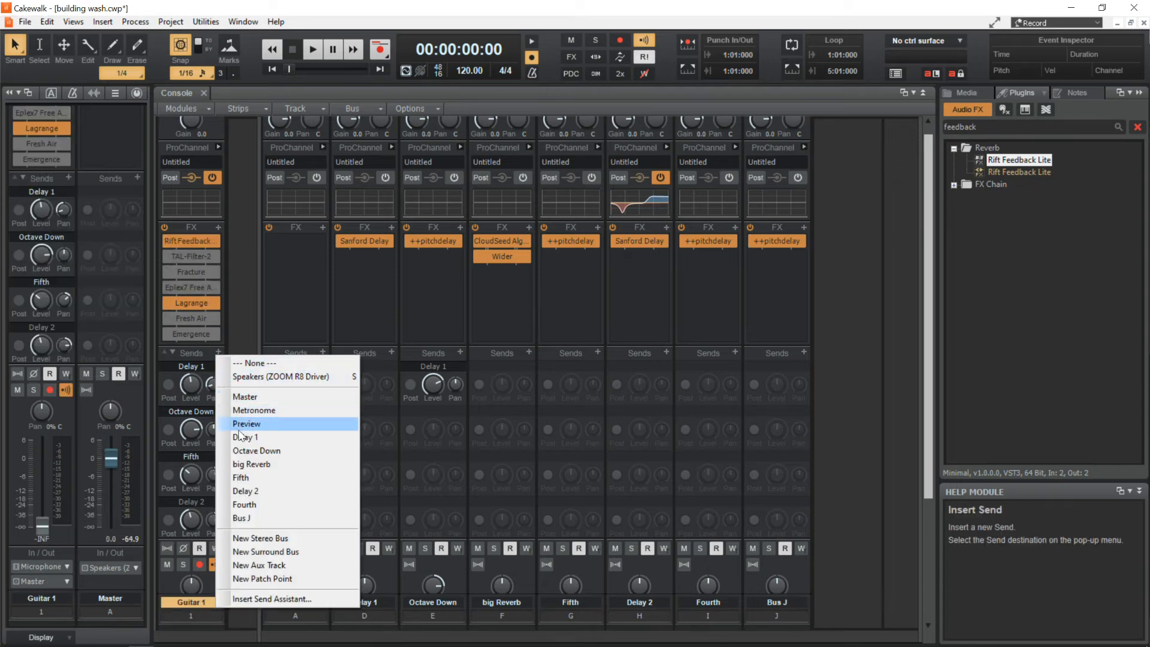
pyautogui.click(252, 519)
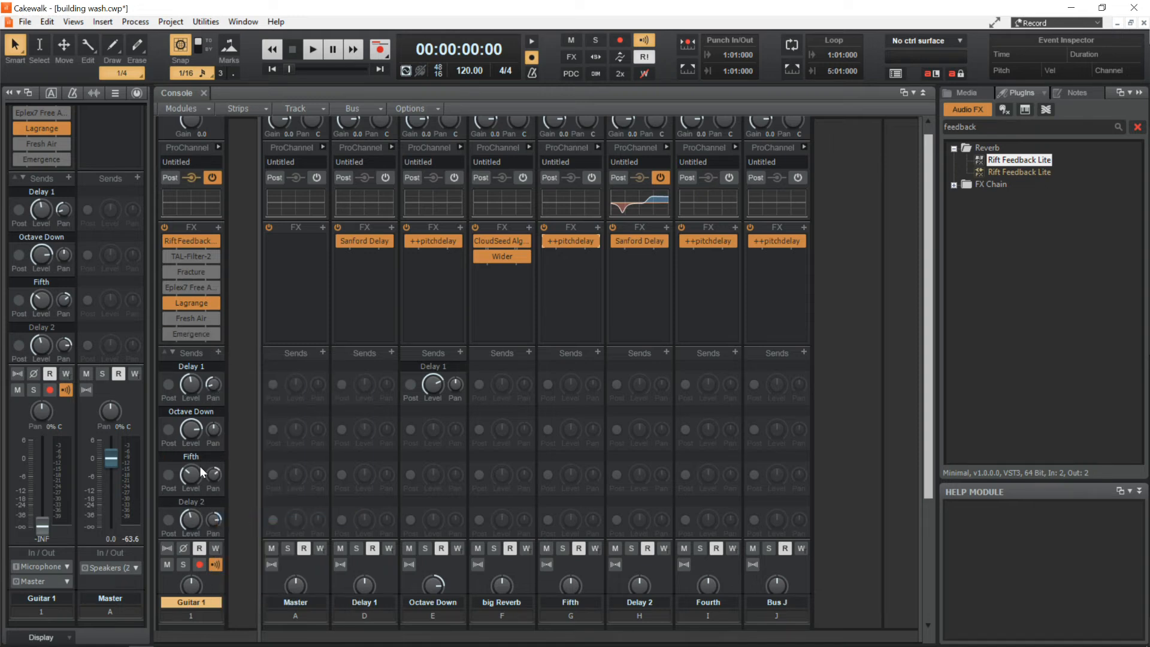
pyautogui.click(174, 349)
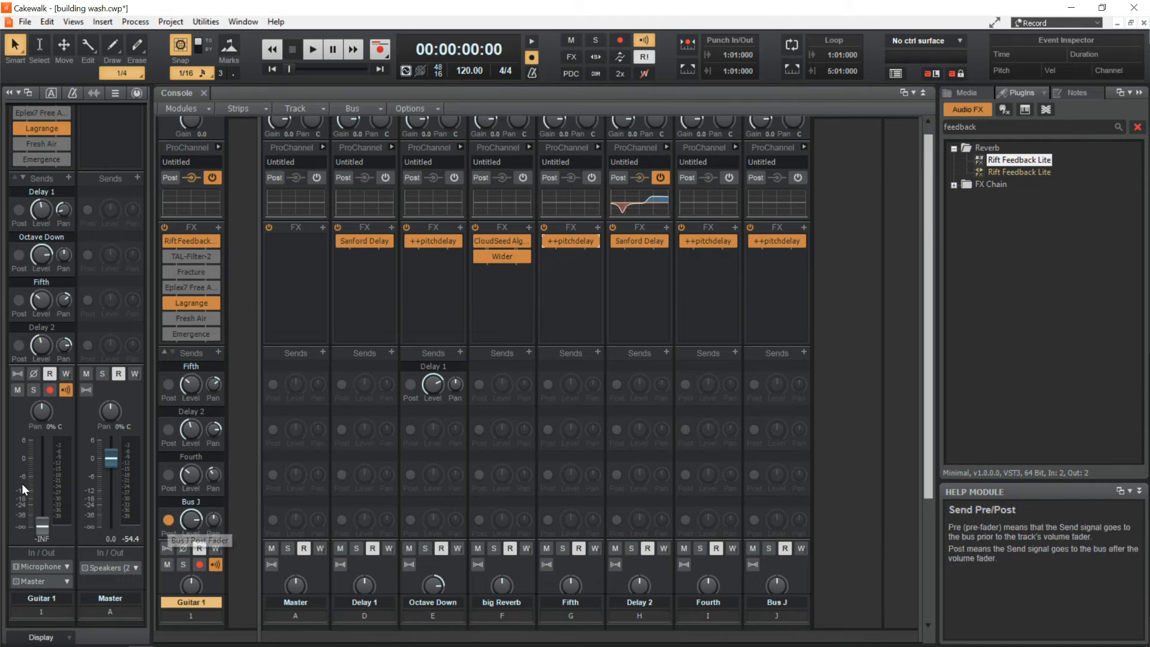
pyautogui.click(169, 519)
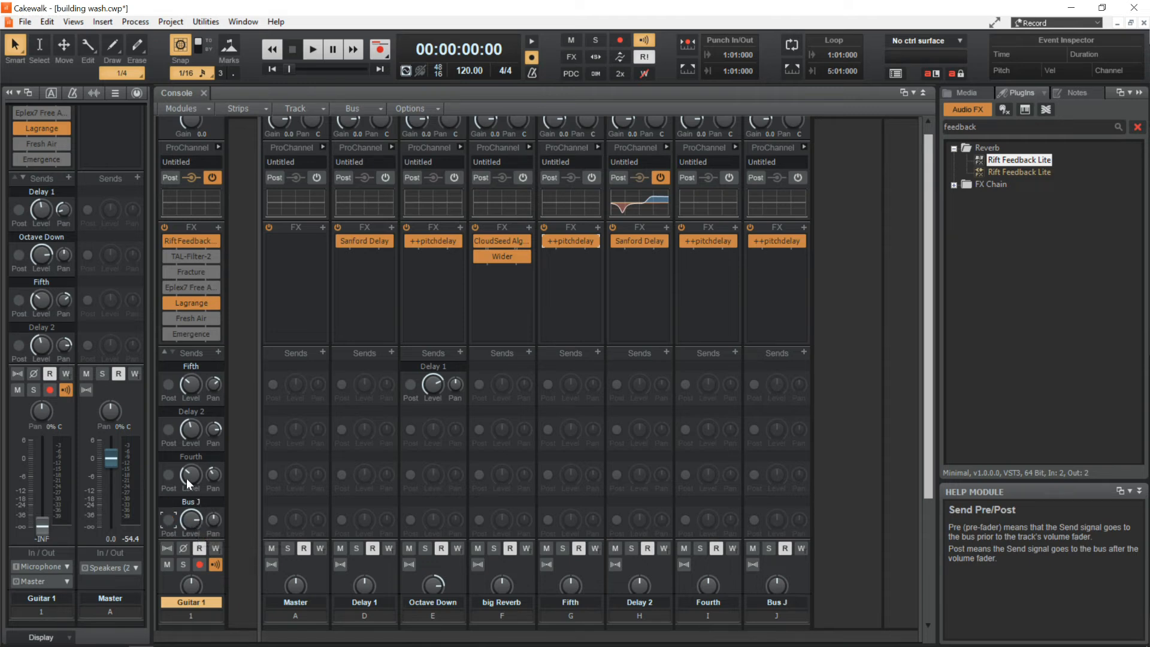
pyautogui.click(167, 365)
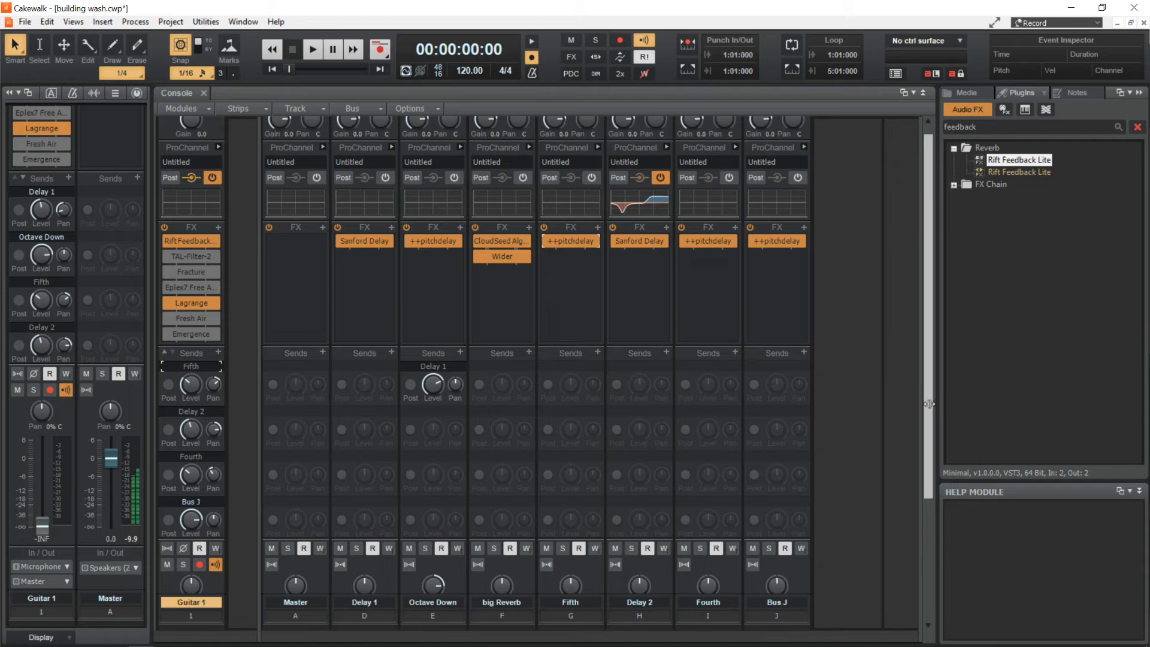
# Route the output of Bus J to big Reverb.
pyautogui.moveTo(933, 391); pyautogui.dragTo(915, 508)
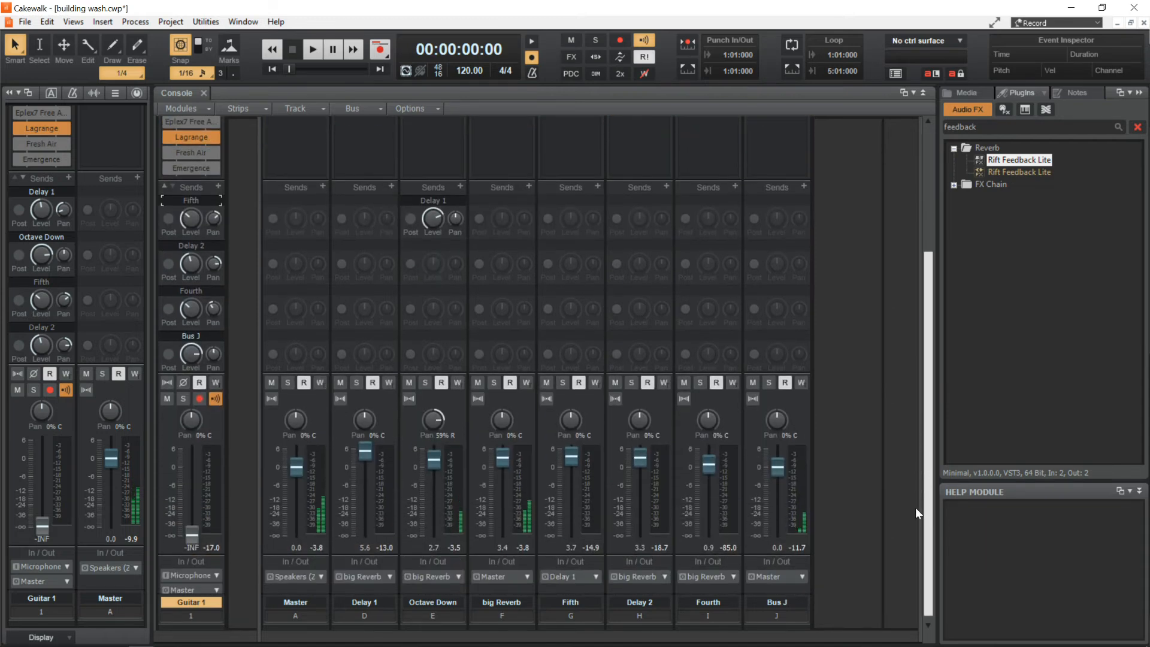
pyautogui.click(775, 575)
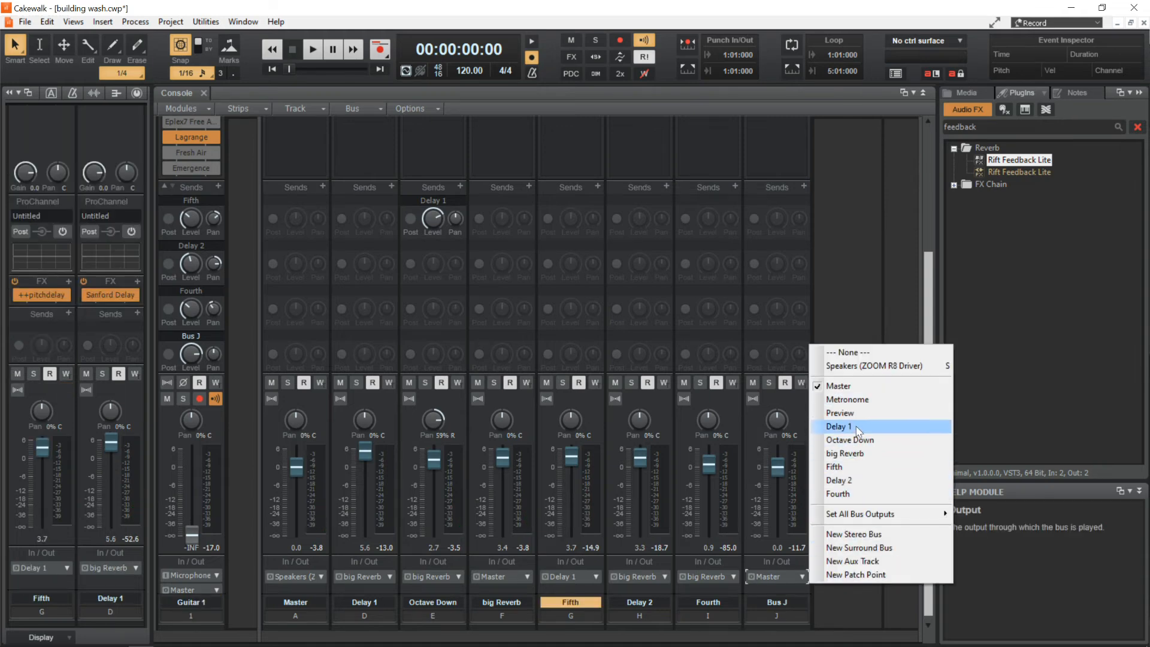
pyautogui.click(851, 454)
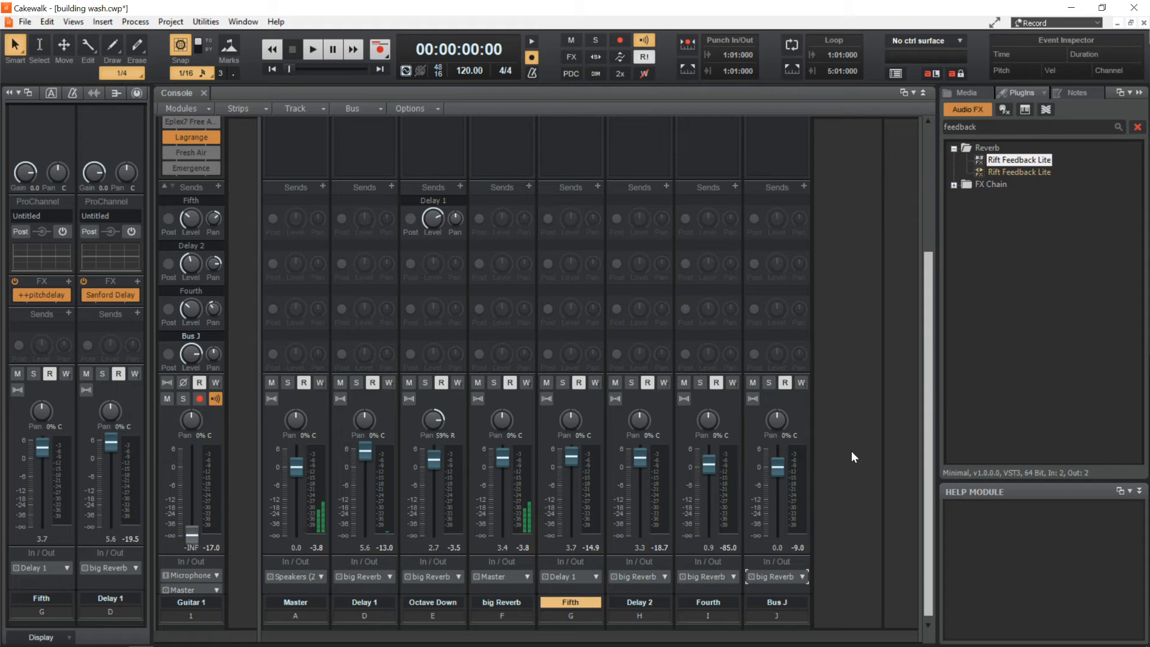
# Try to add a send from the Octave Down bus to Delay 2.
pyautogui.moveTo(928, 419); pyautogui.dragTo(925, 292)
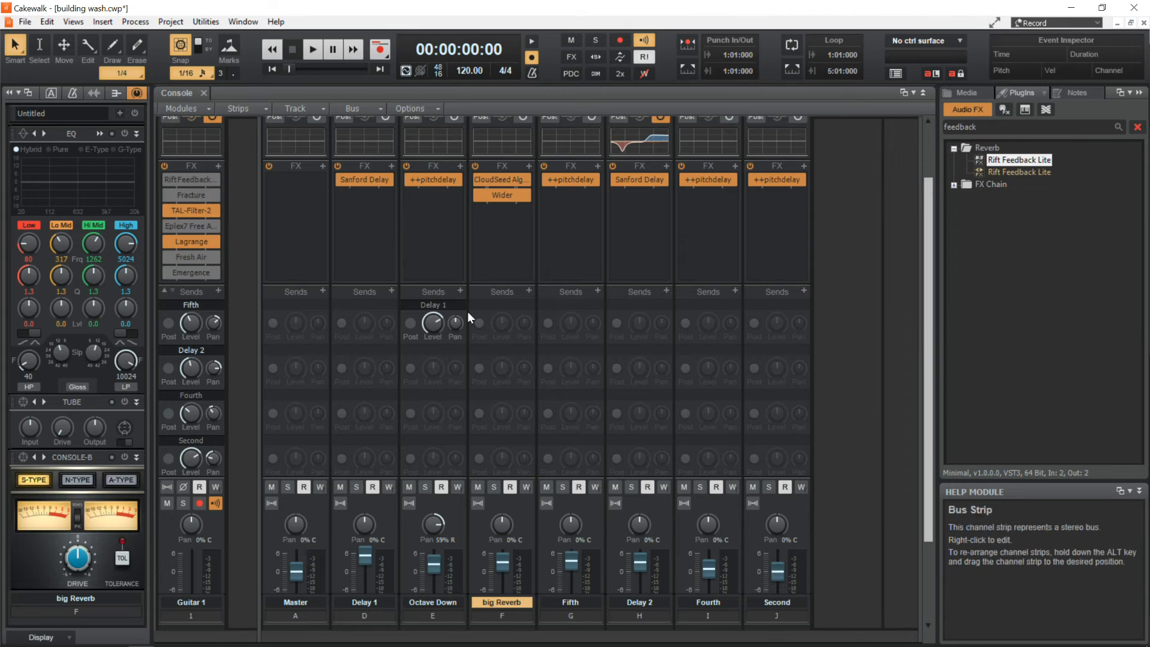
pyautogui.click(460, 291)
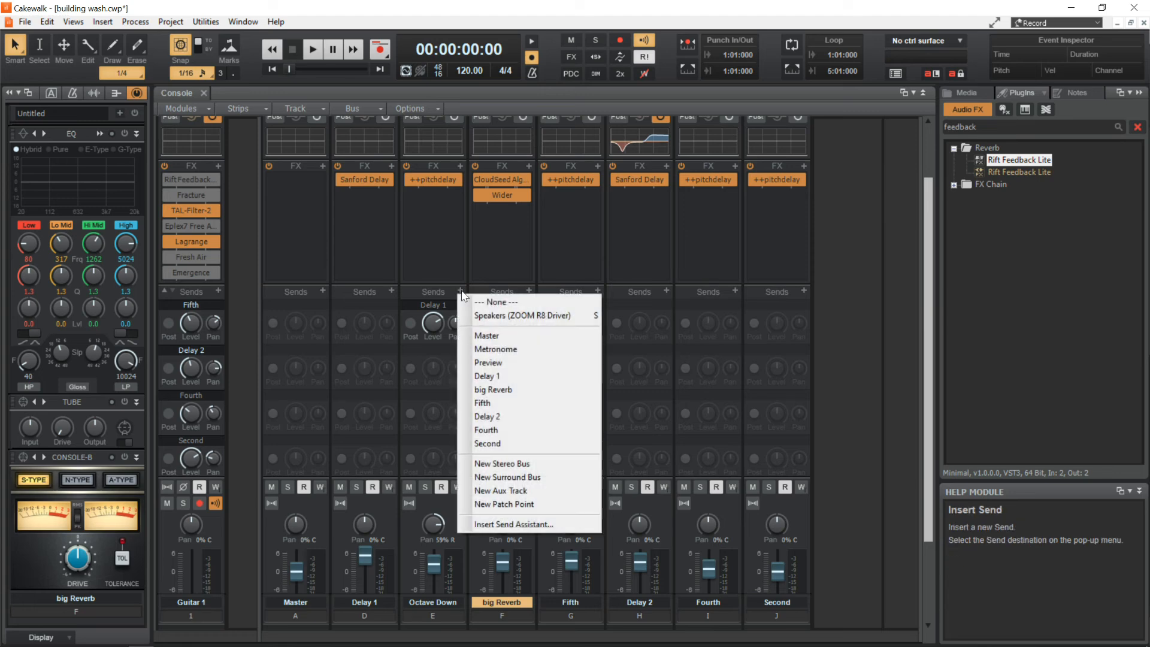
pyautogui.click(501, 422)
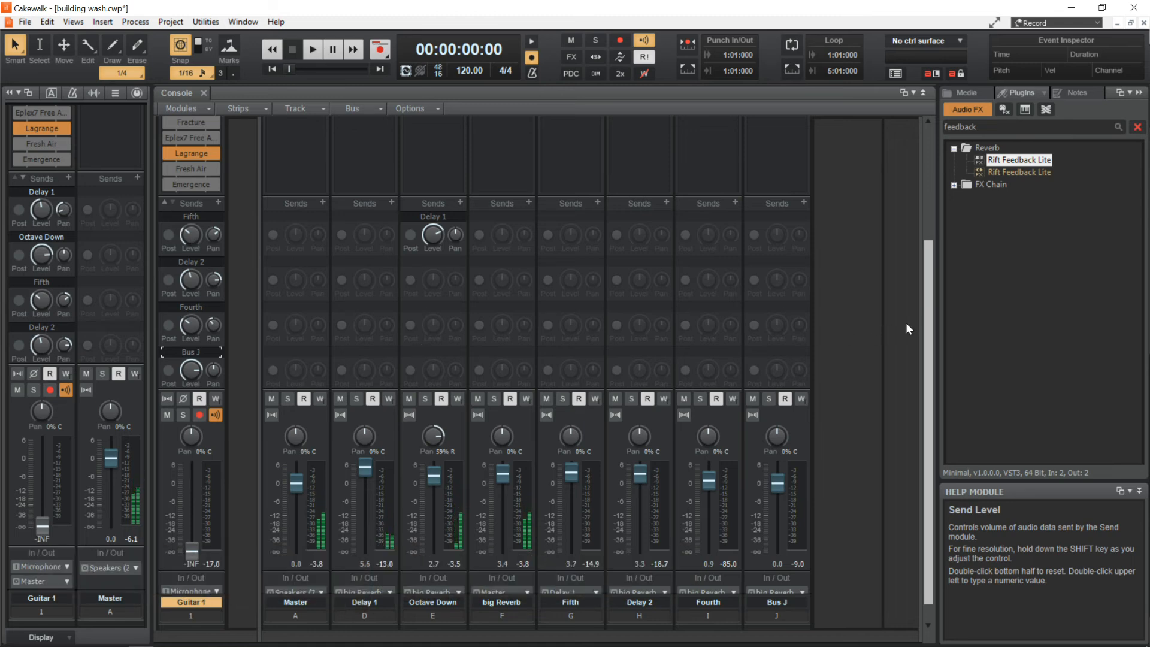
pyautogui.moveTo(925, 317); pyautogui.dragTo(931, 198)
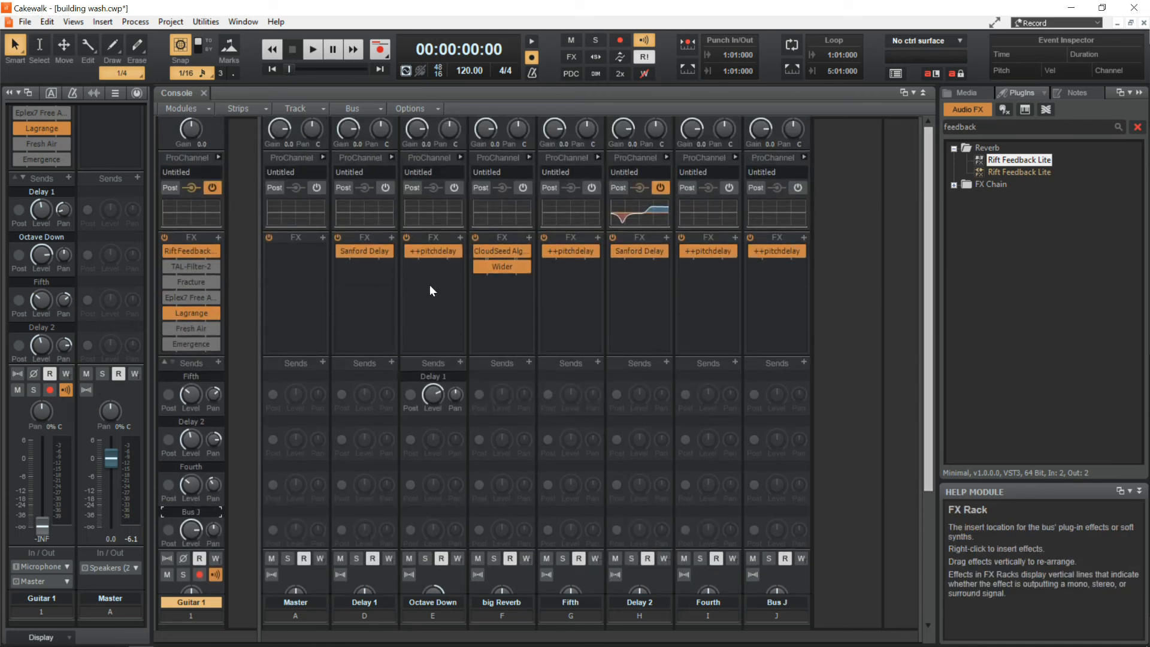
# Open the Rift Feedback Lite effect on Guitar 1 and adjust its Feedback amount.
pyautogui.doubleClick(186, 250)
pyautogui.moveTo(492, 368)
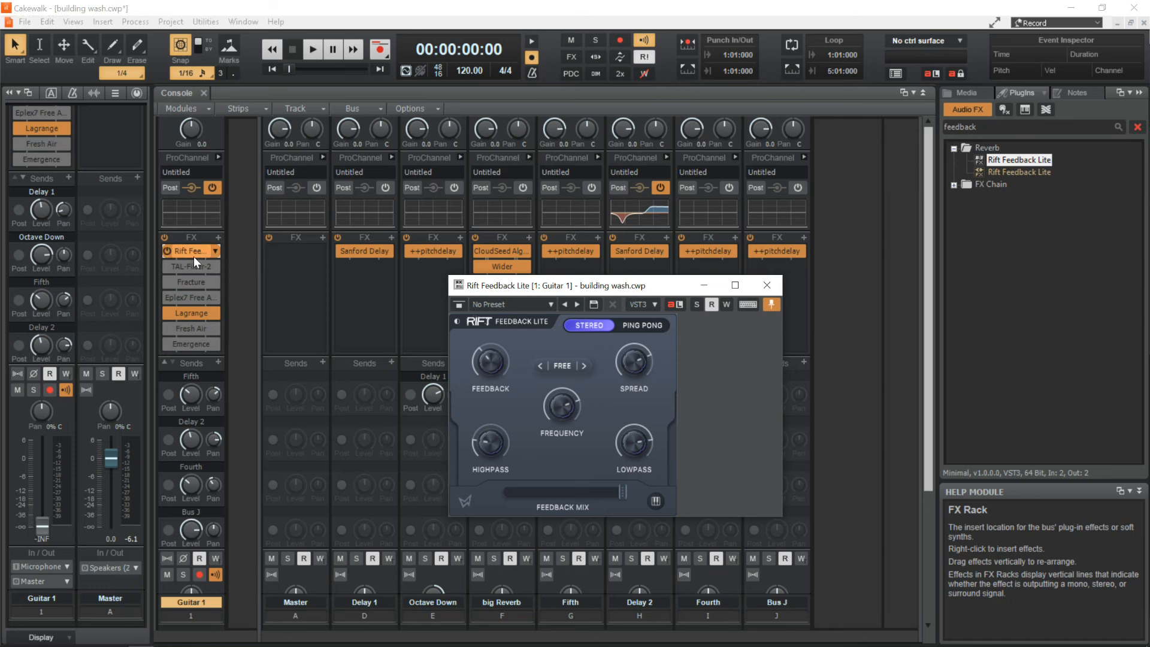
pyautogui.moveTo(487, 369); pyautogui.dragTo(506, 284)
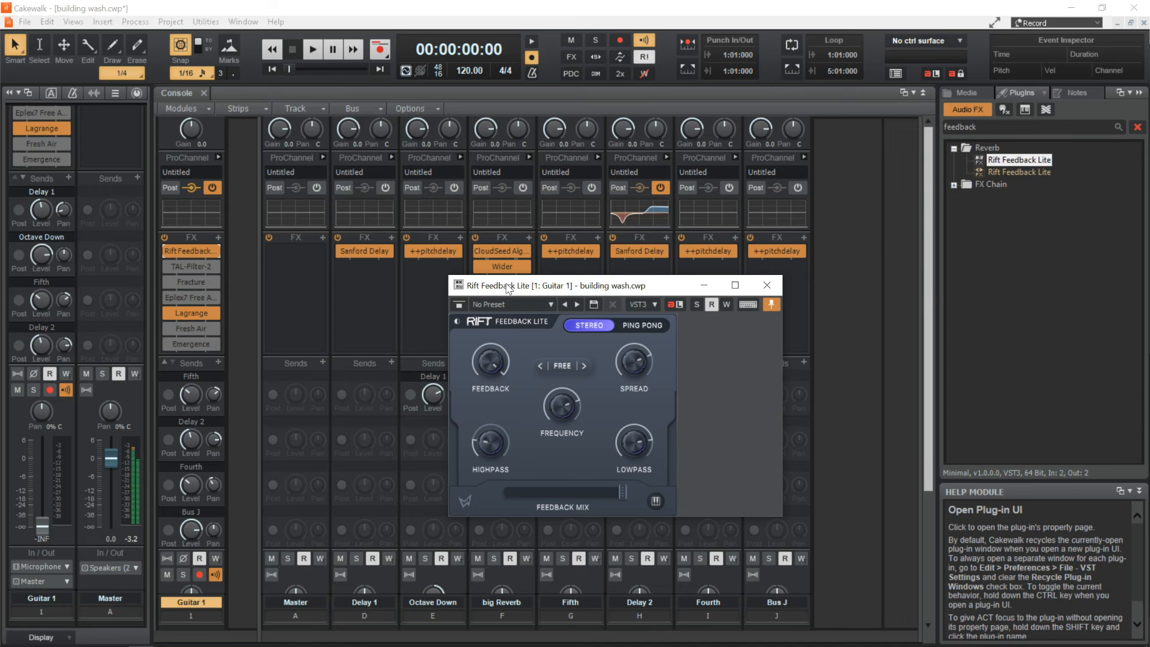
pyautogui.moveTo(492, 366); pyautogui.dragTo(492, 370)
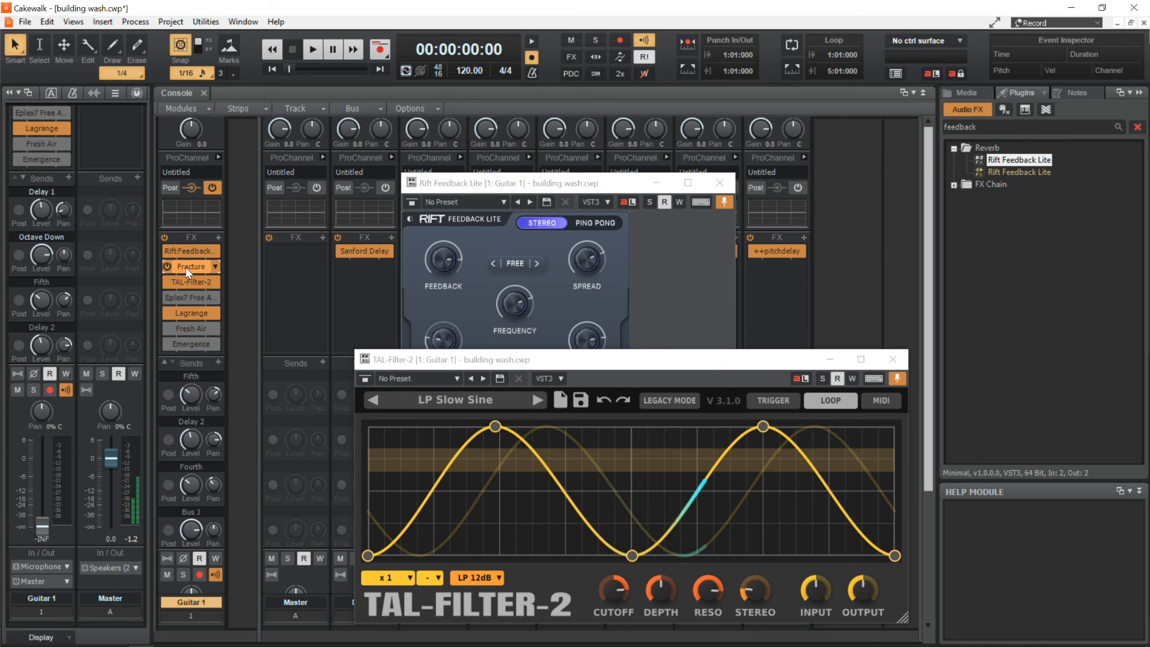
# Inspect the Fracture effect's settings on Guitar 1 and close the Fracture, TAL-Filter-2 and Rift Feedback Lite windows.
pyautogui.doubleClick(190, 267)
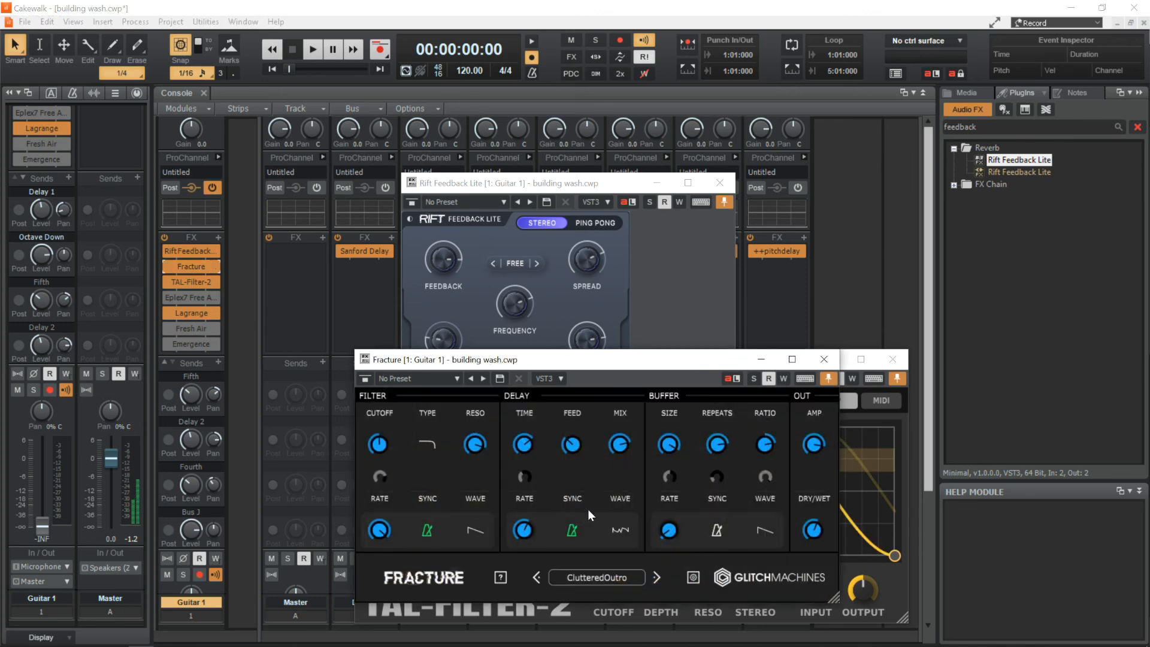
pyautogui.click(824, 360)
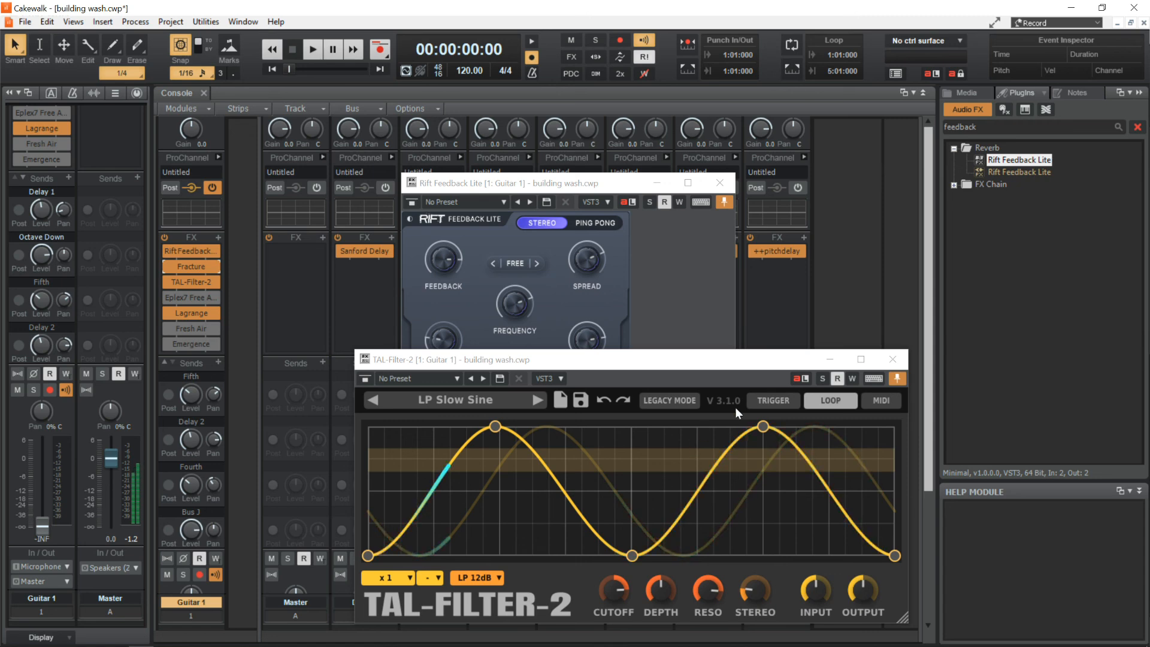
pyautogui.click(893, 359)
pyautogui.click(721, 182)
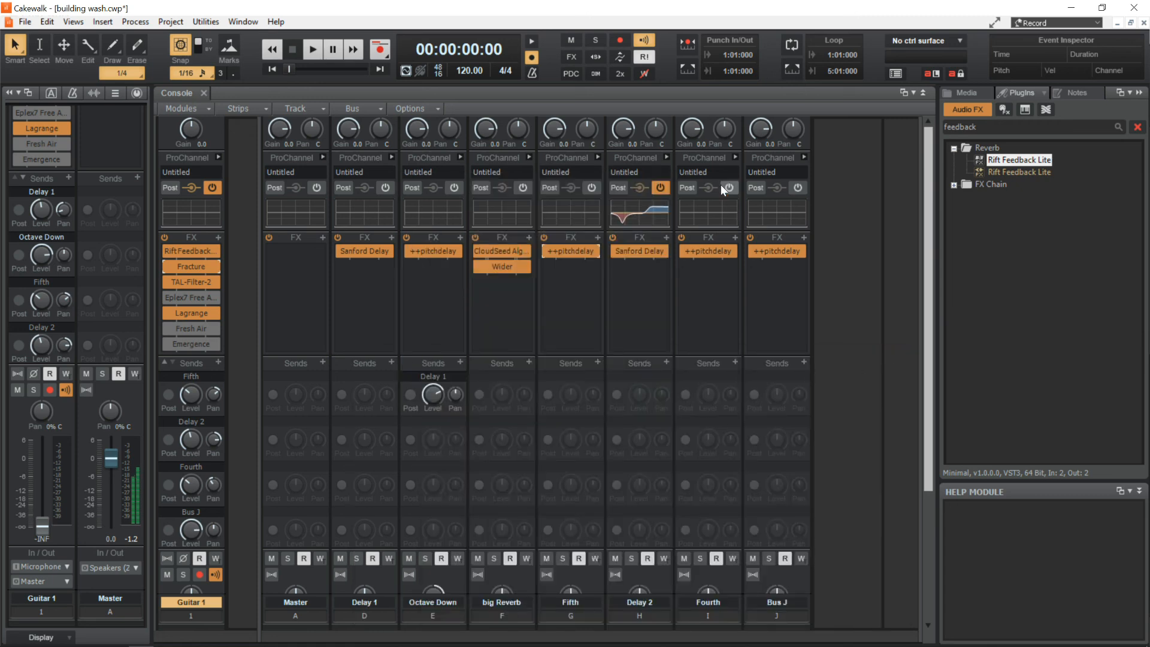